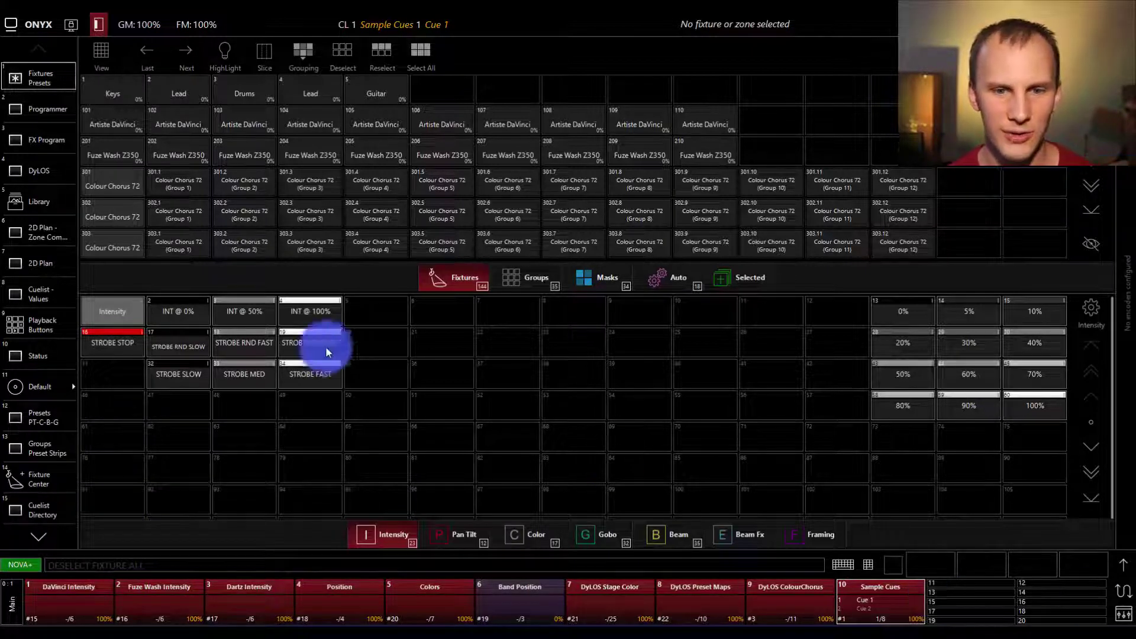
Step: Load the show file ONYX 4.6 Training.OnyxShow from the Samples folder
click(23, 24)
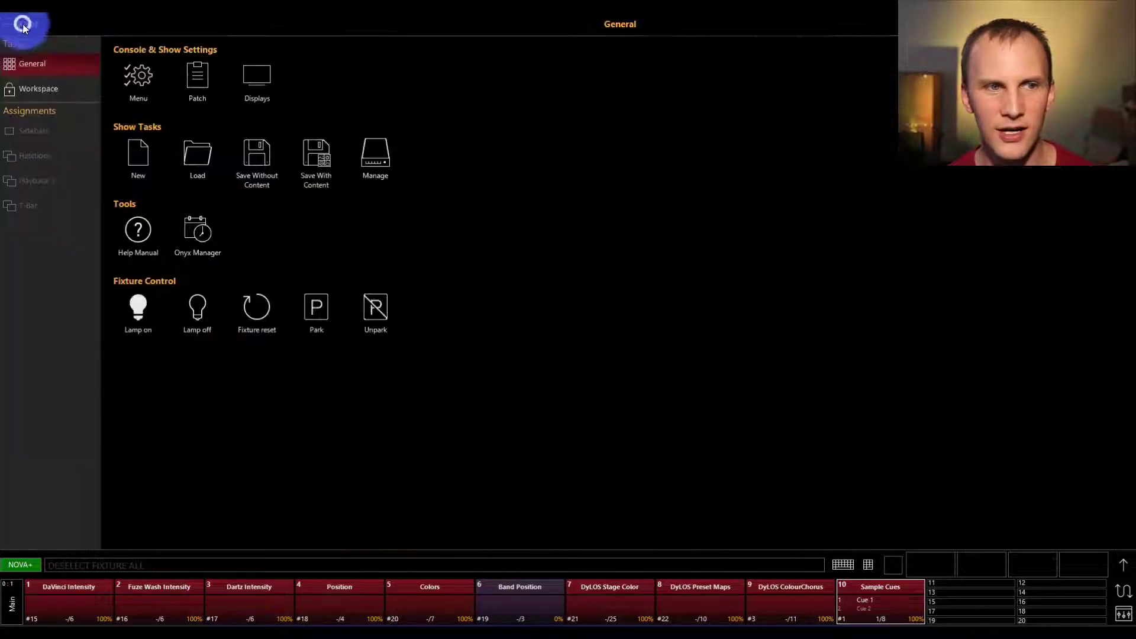
click(206, 167)
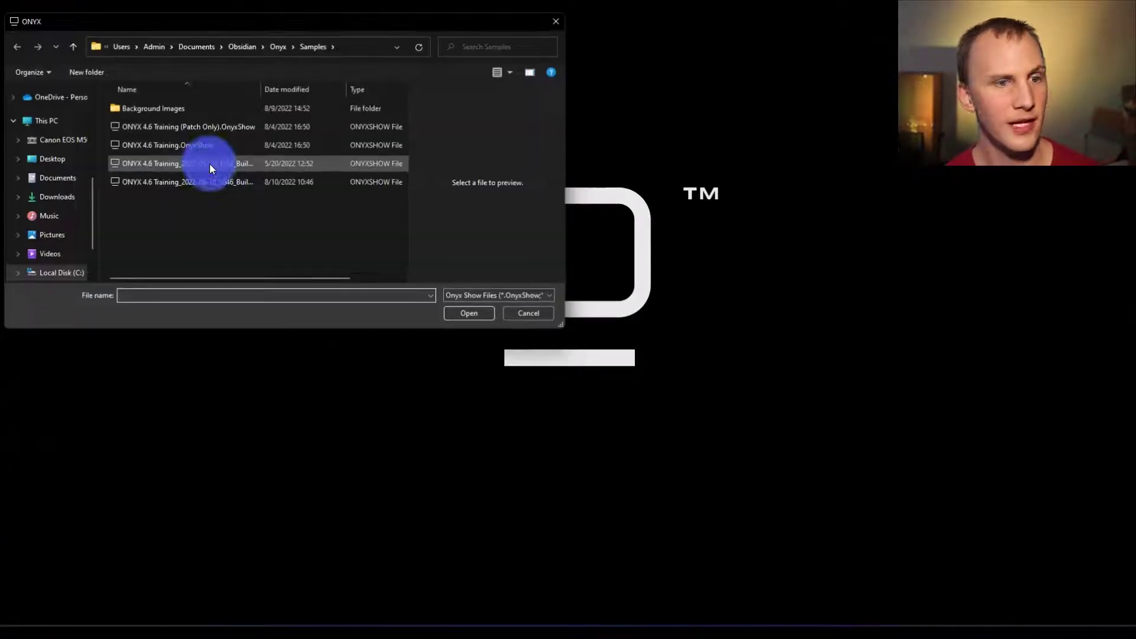
click(270, 51)
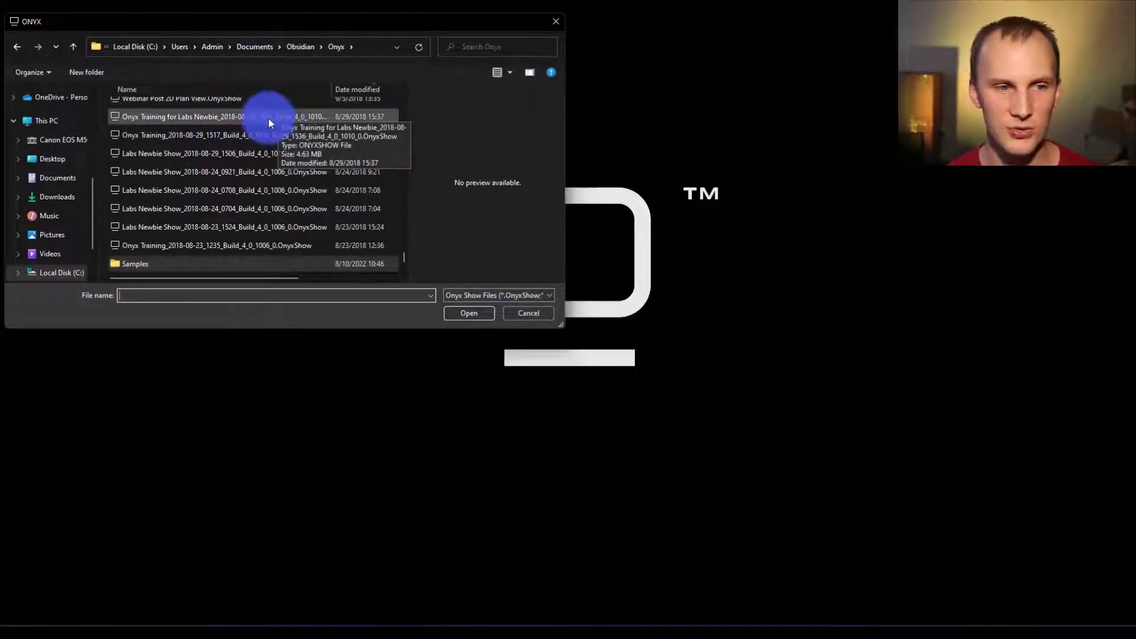
scroll(268, 117, down, 1)
scroll(268, 117, up, 3)
scroll(268, 117, down, 3)
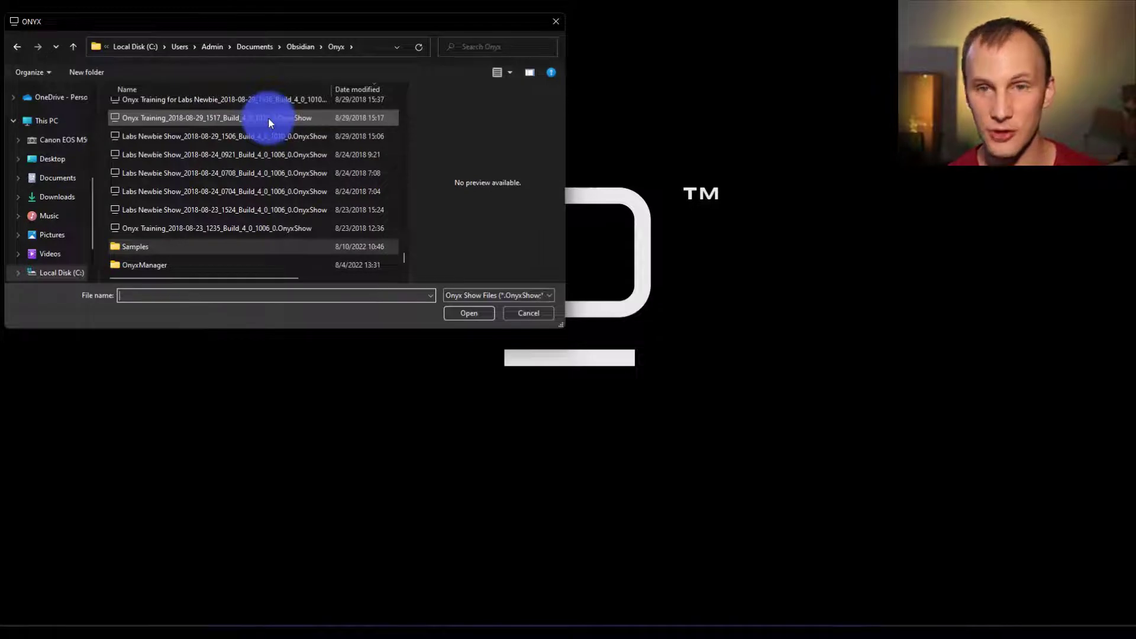
double_click(158, 251)
click(152, 152)
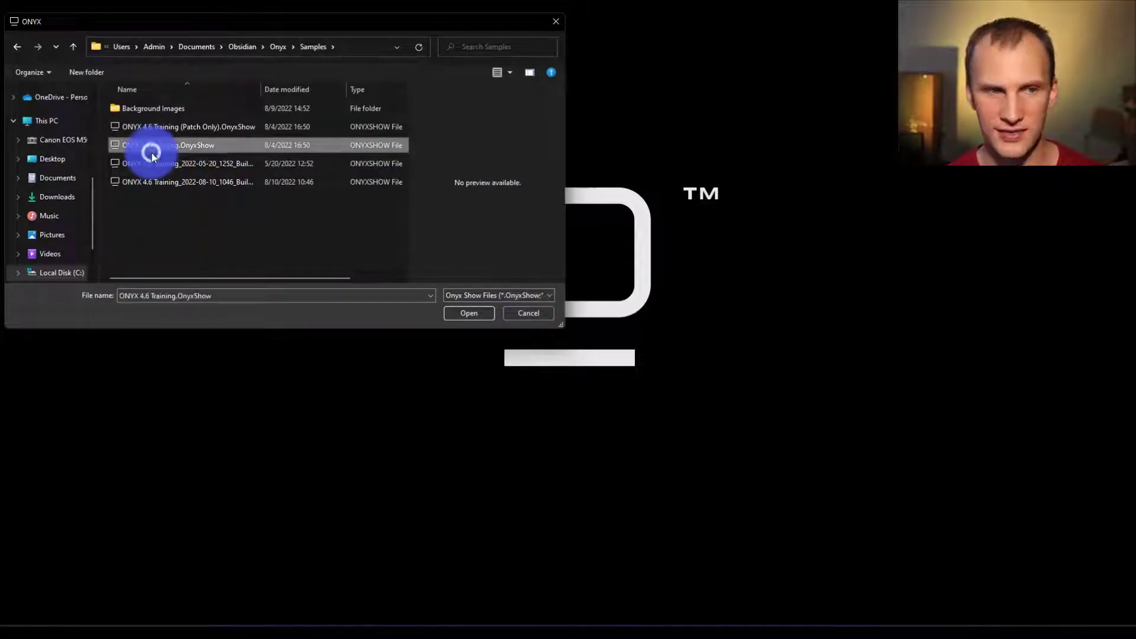
double_click(151, 152)
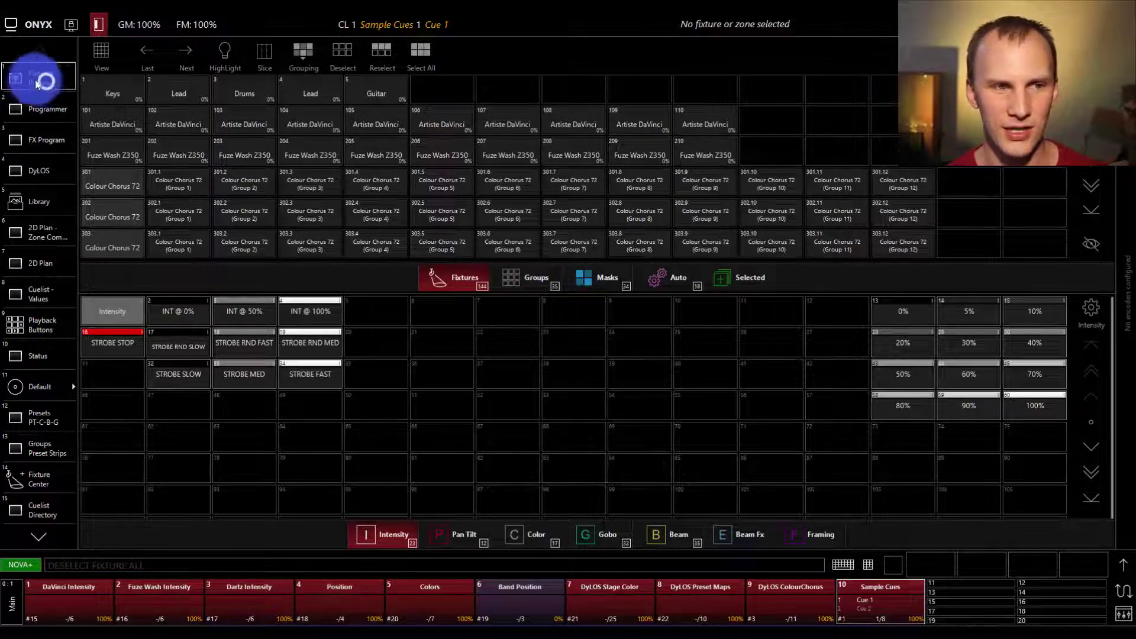
Step: Look over the fixture groups and try selecting and deselecting the individual Keys, Lead and Drums fixtures
click(519, 282)
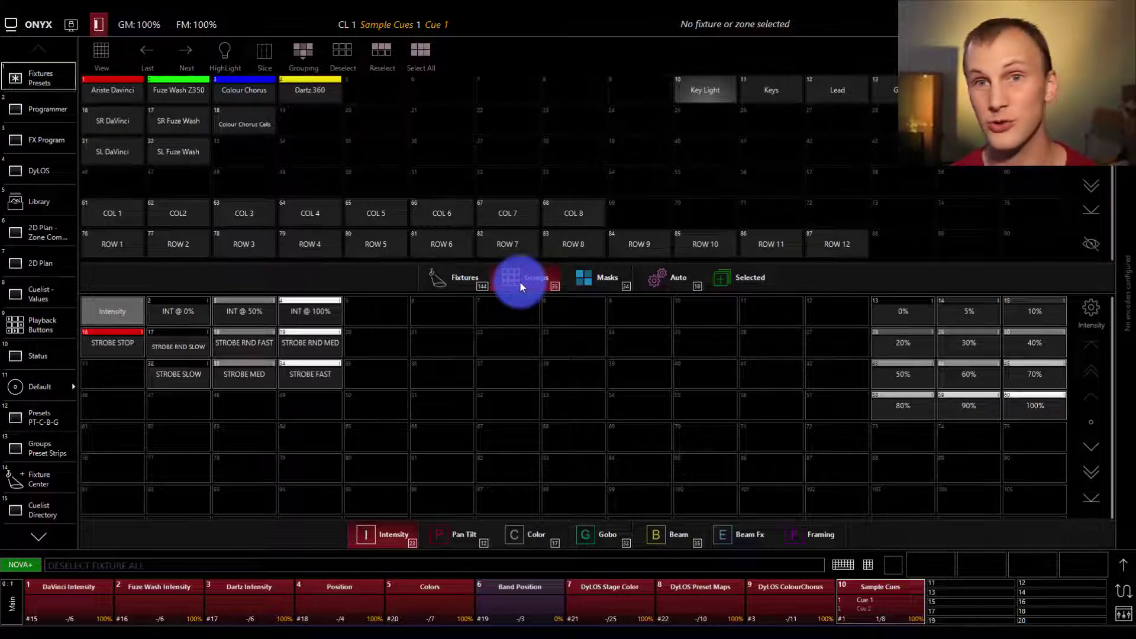
click(455, 278)
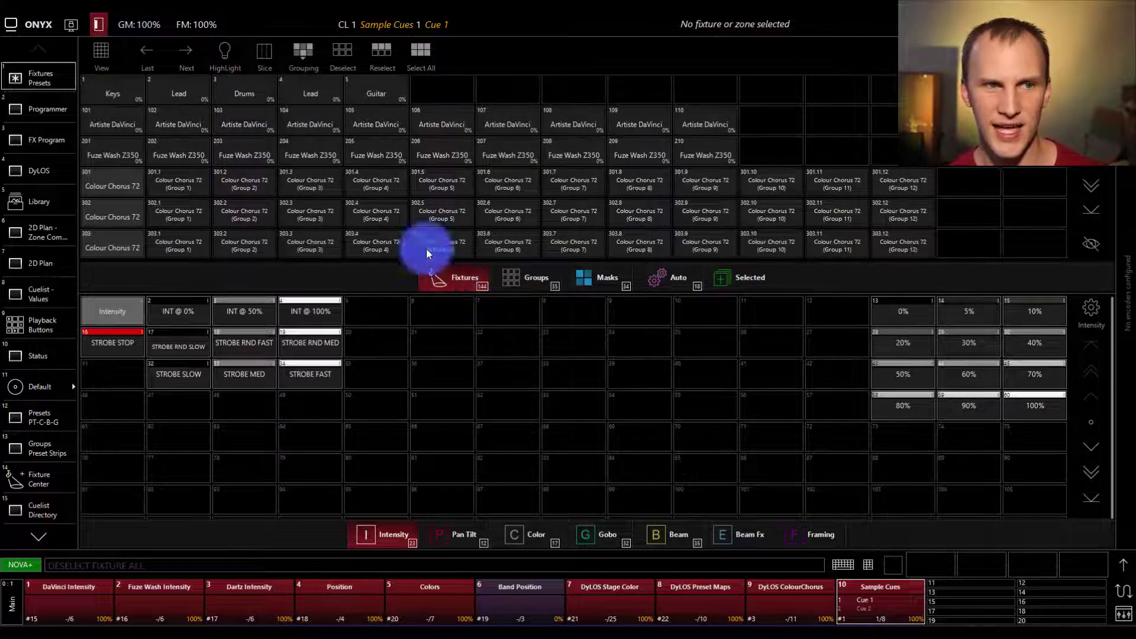
click(105, 87)
click(182, 89)
click(240, 89)
click(186, 91)
click(249, 91)
click(129, 86)
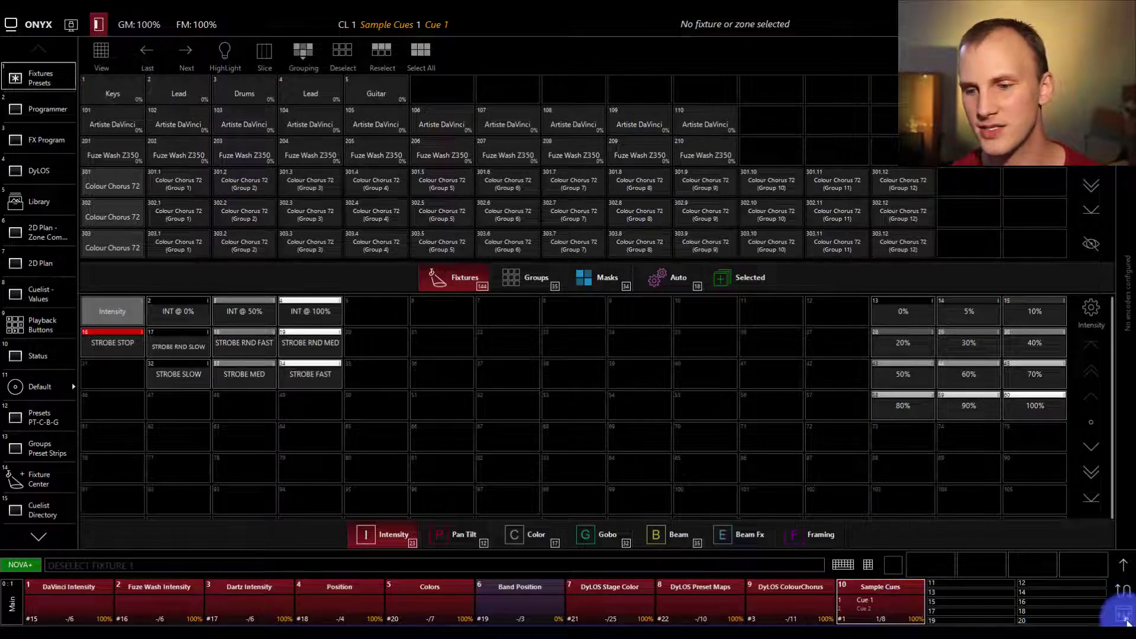
Step: Show the on-screen playback faders and command keypad beneath the fixture and preset grids
click(1121, 614)
click(593, 284)
click(123, 98)
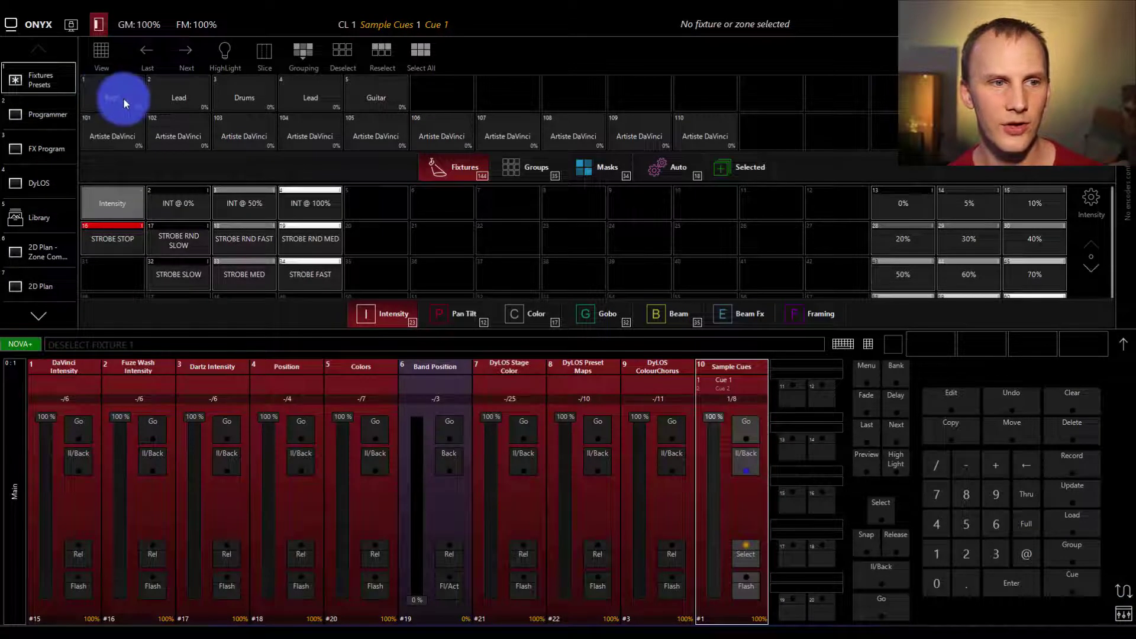
click(396, 99)
click(52, 190)
click(137, 140)
click(676, 136)
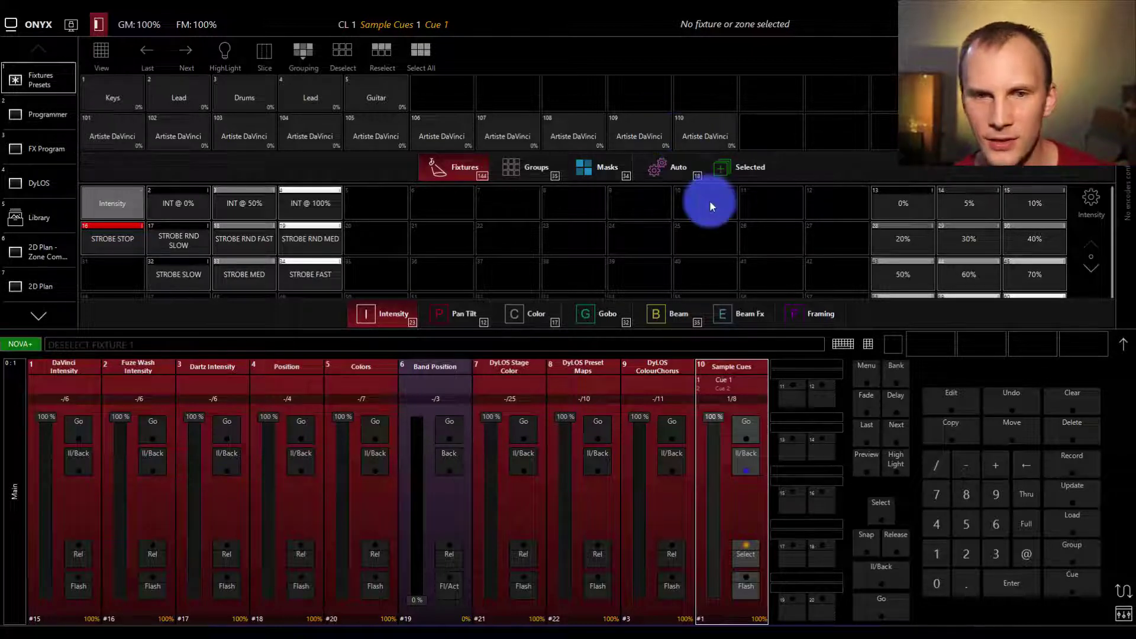
Step: Select fixtures 1 through 5 with a numeric range command and clear the selection
click(937, 556)
click(1018, 496)
click(966, 524)
click(996, 578)
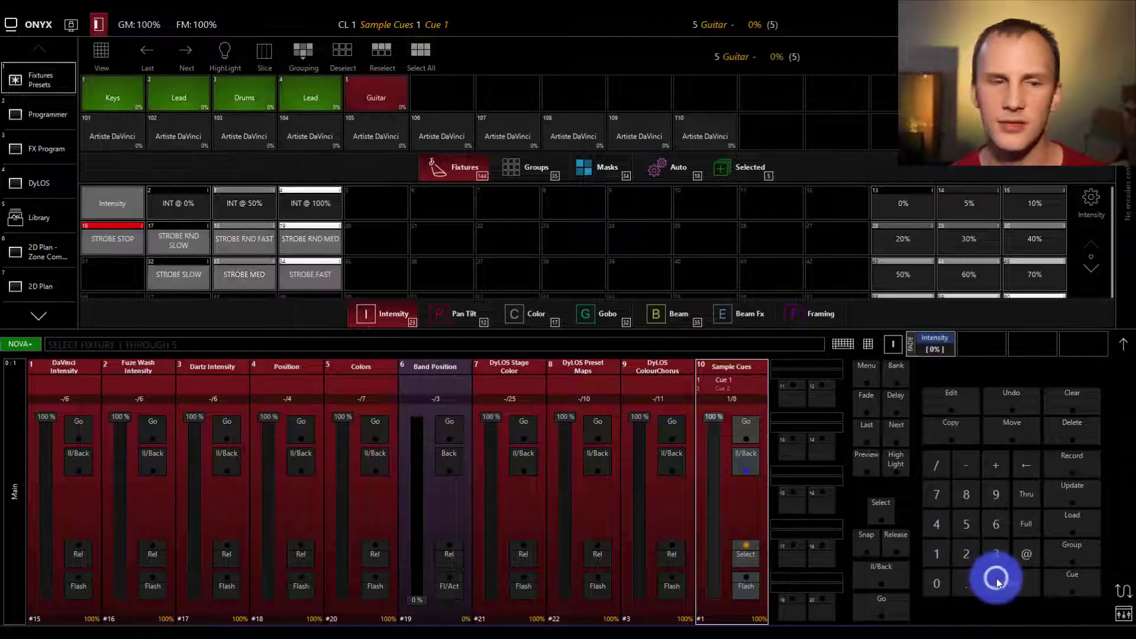
click(1085, 401)
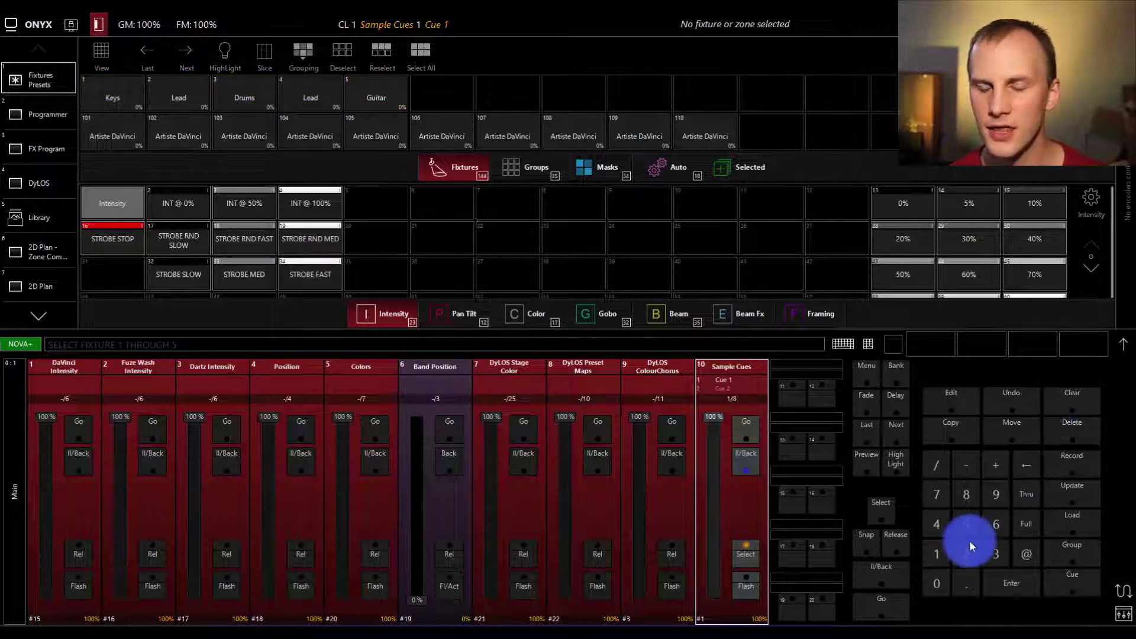
Step: Select fixtures 1, 3 and 5 by number and briefly highlight them on stage
click(936, 553)
click(994, 453)
click(996, 552)
click(995, 465)
click(966, 524)
click(1007, 591)
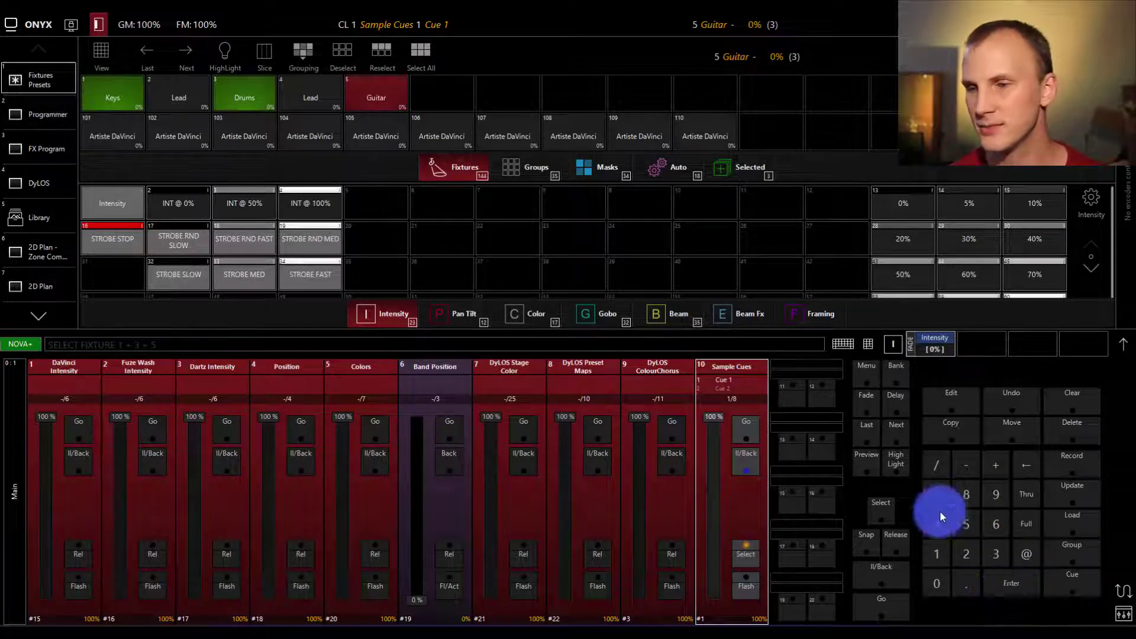
click(226, 56)
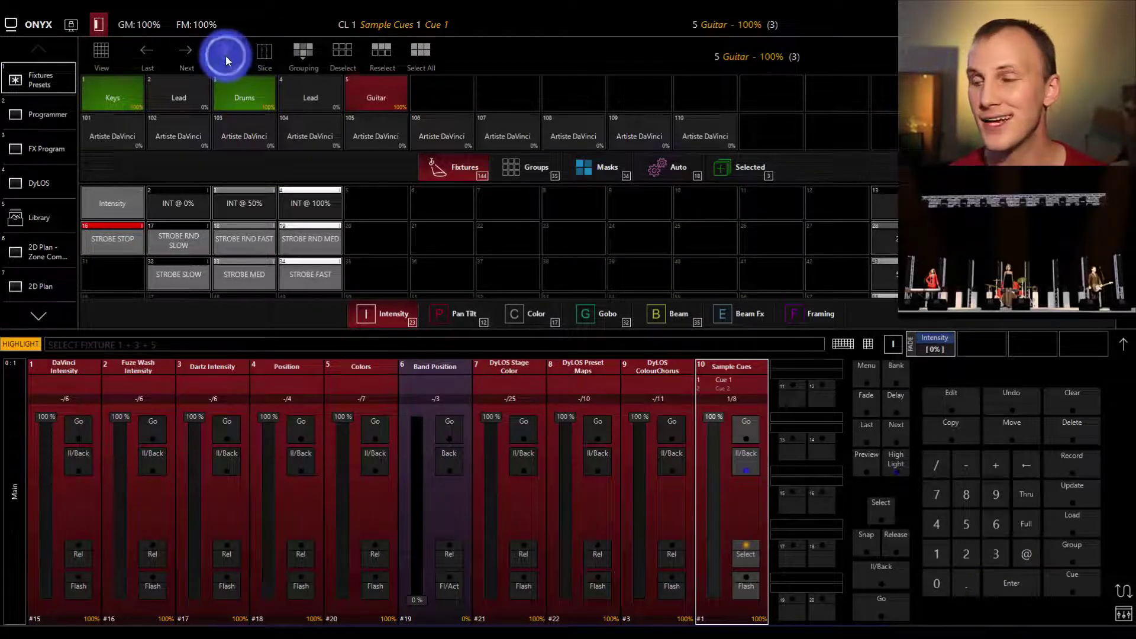
click(225, 56)
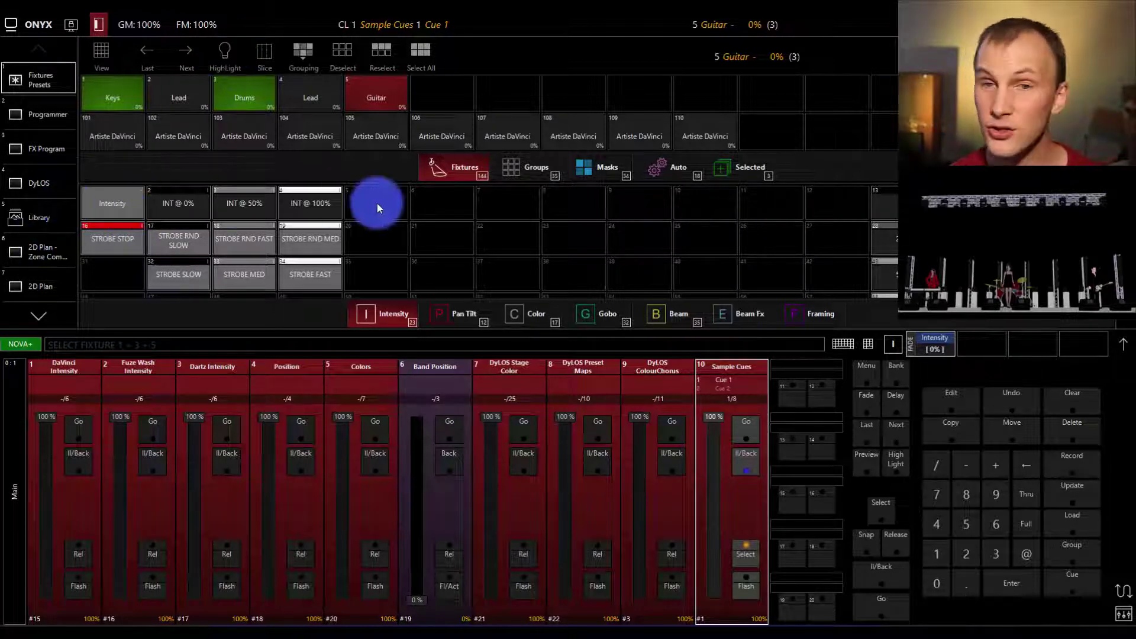
Step: Record the selected fixtures as user group 6 and name the group 1,3,5
click(1062, 465)
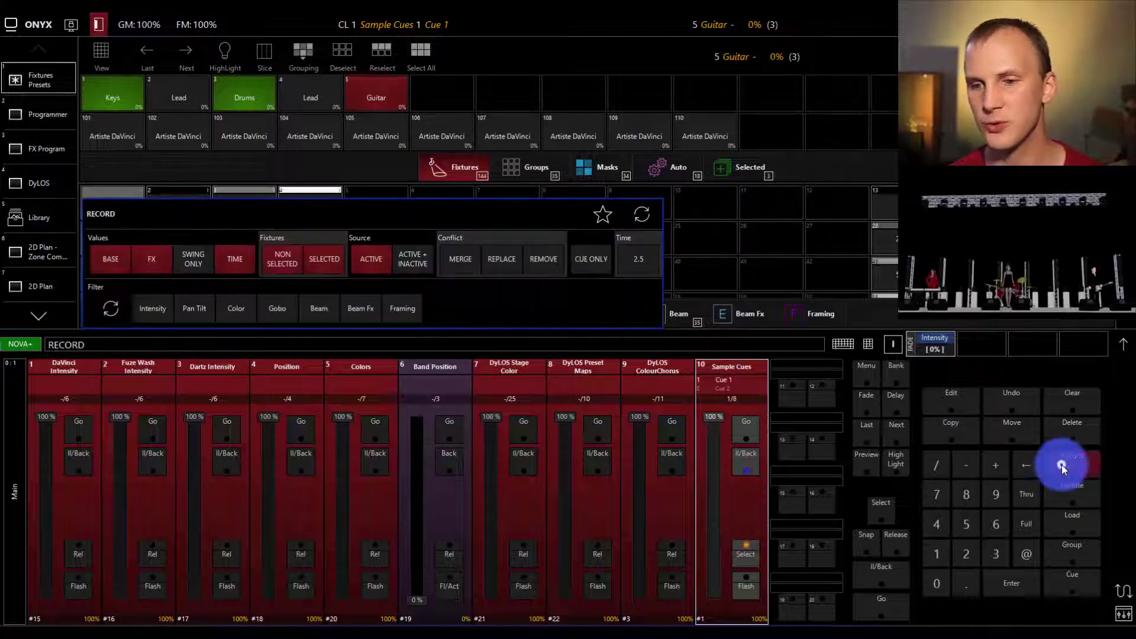
click(530, 171)
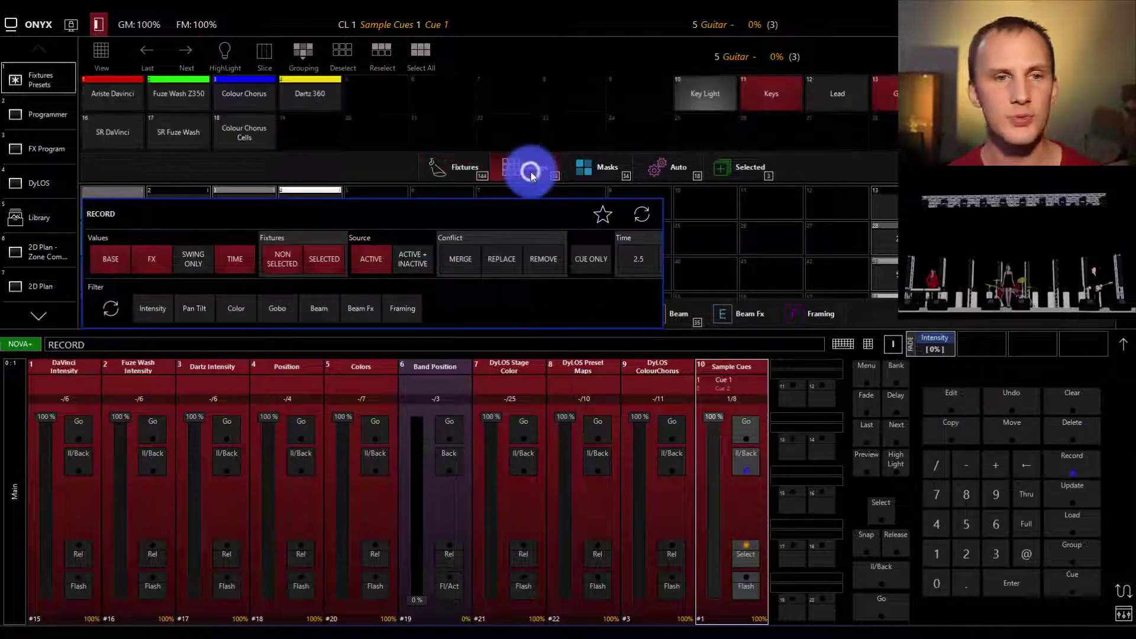
click(442, 97)
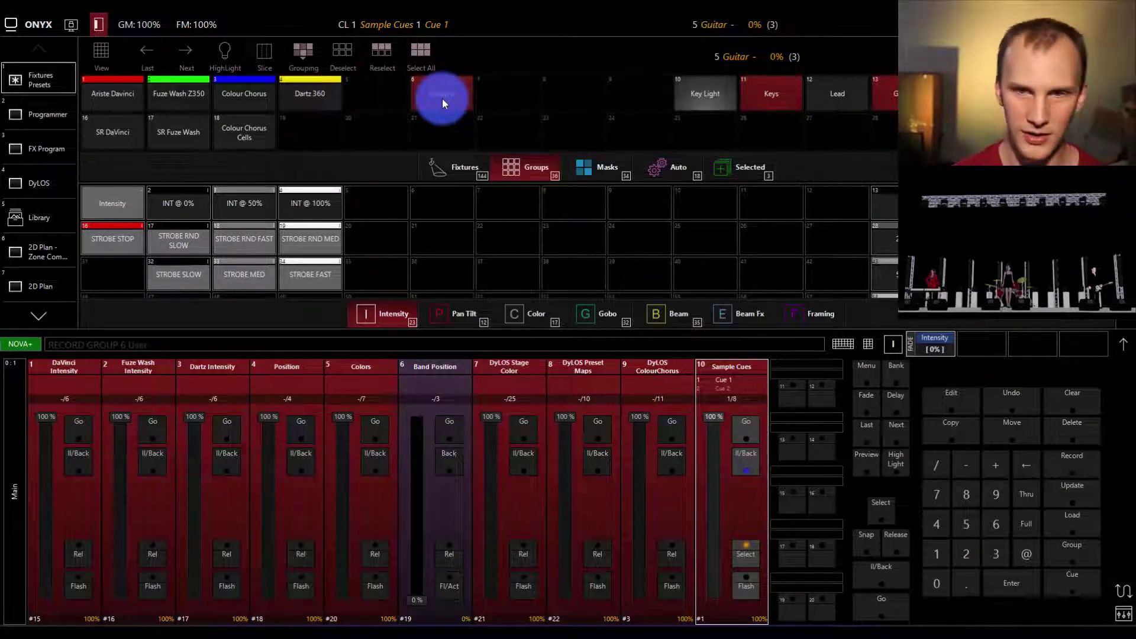
text(g1,3,5)
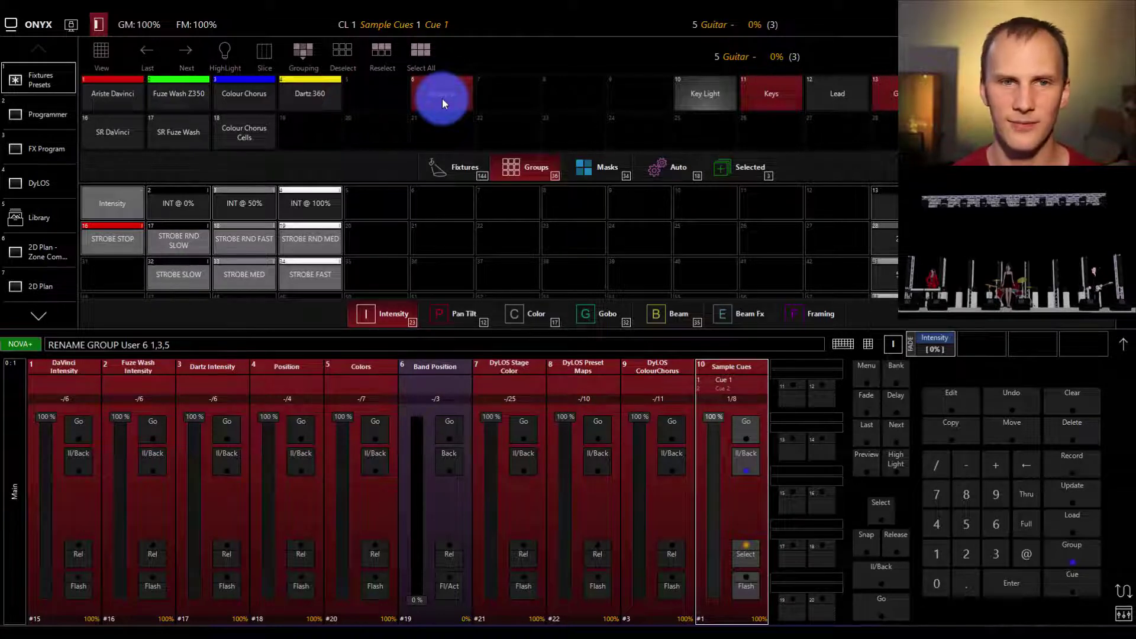
key(Return)
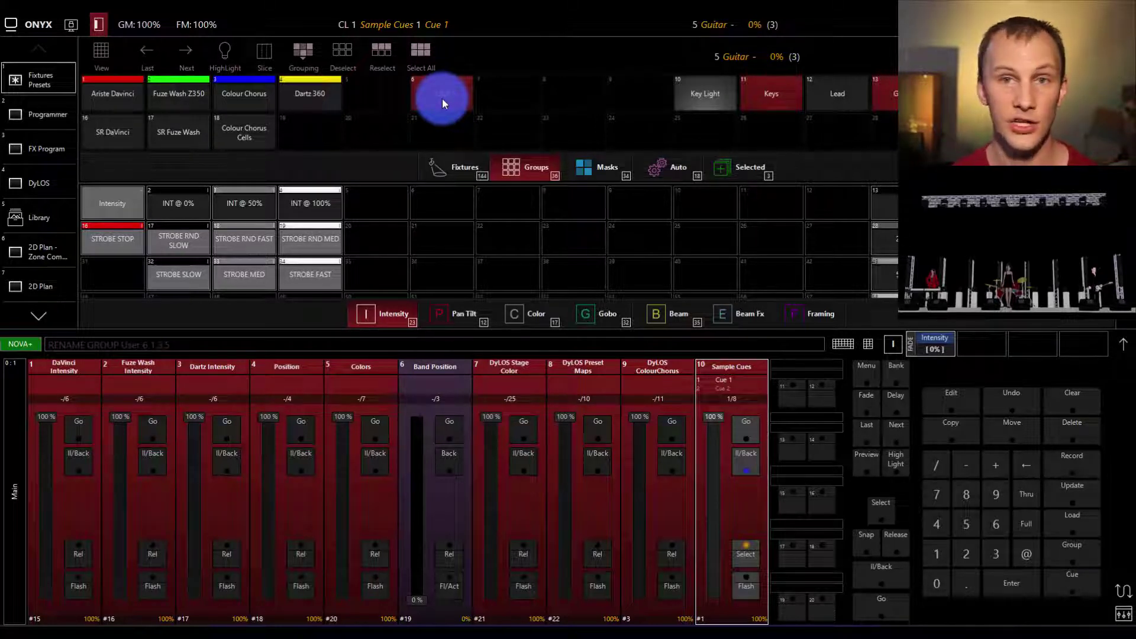
Step: Rename user group 6 as Main Front
click(442, 98)
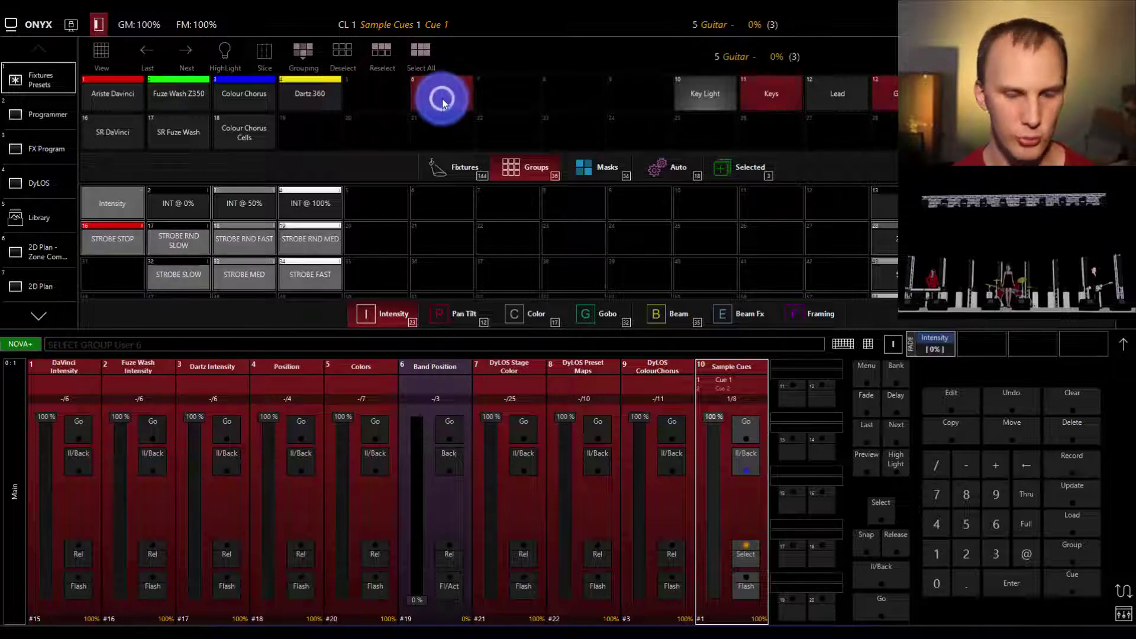
text(Main Front)
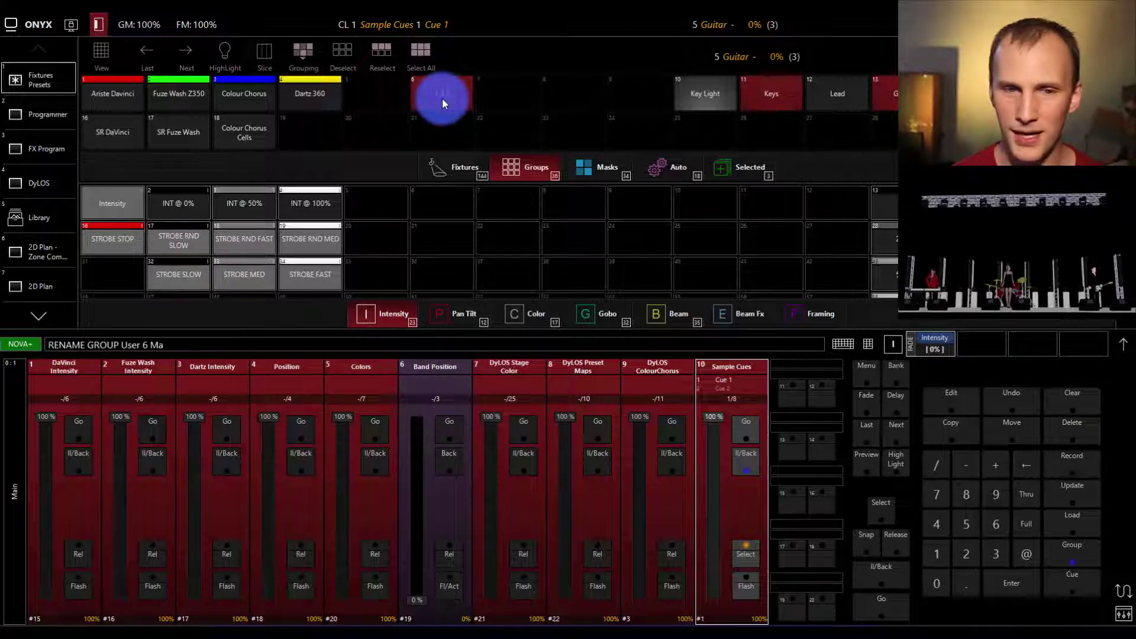
key(Return)
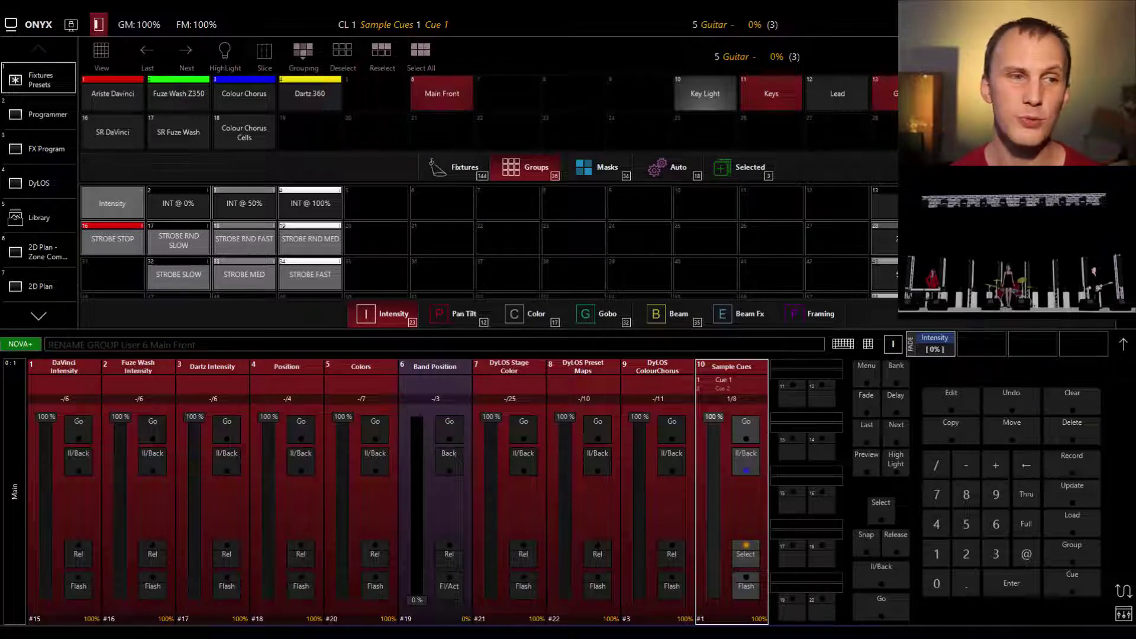
Step: Check the selected fixtures in the Programmer view and return to the fixture groups
click(868, 127)
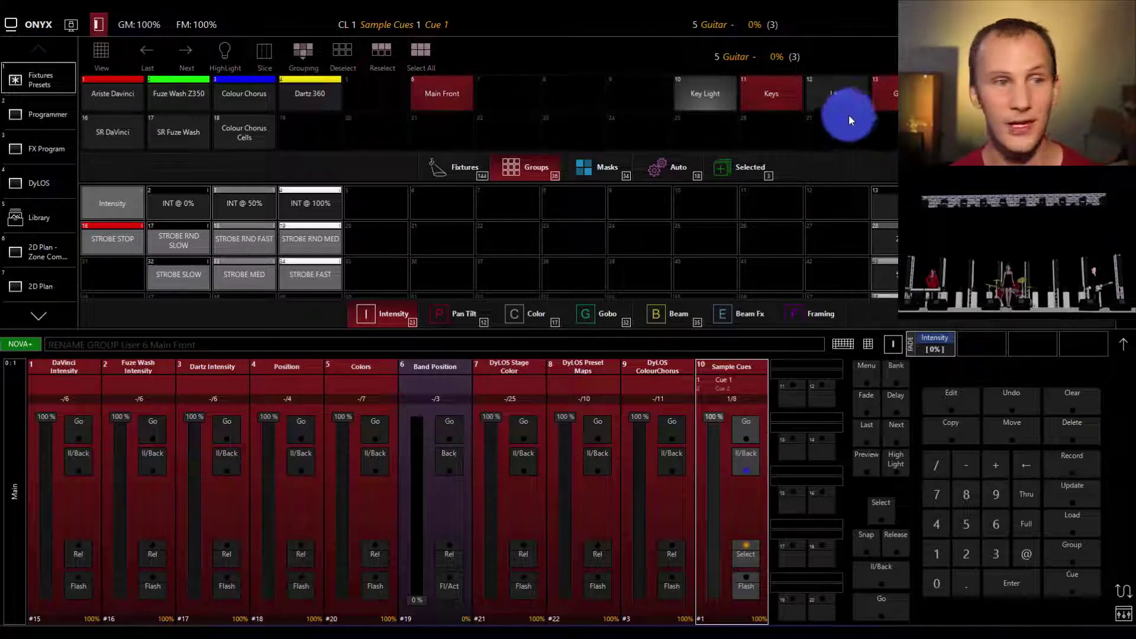
click(28, 116)
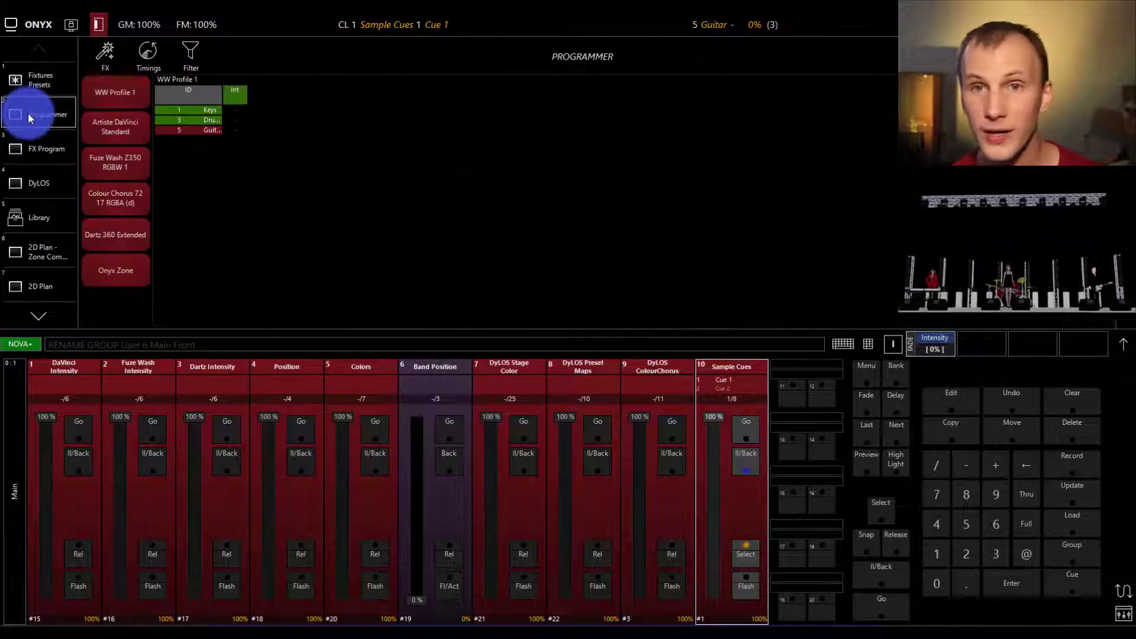
click(224, 125)
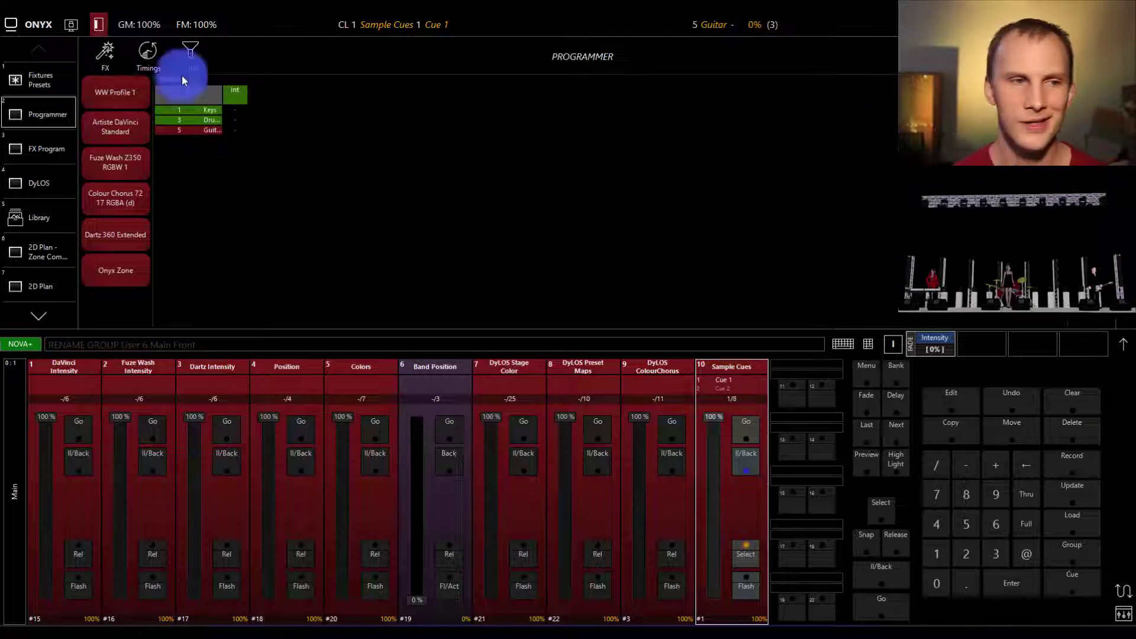
click(36, 78)
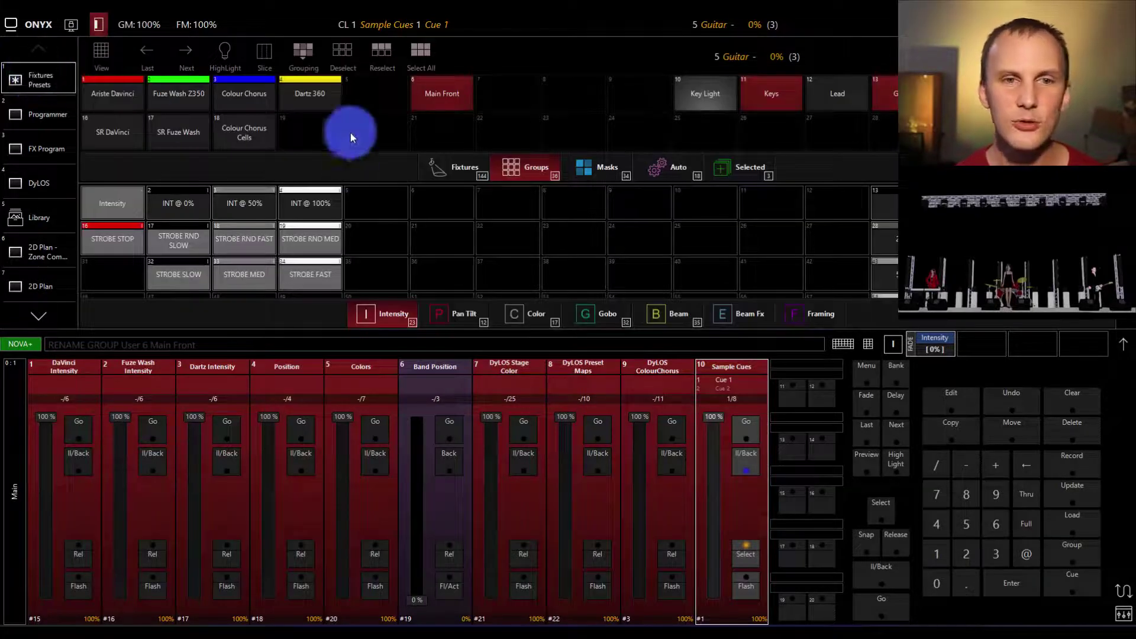
Step: Deselect the Main Front group and reselect it by its group number, 6
click(437, 93)
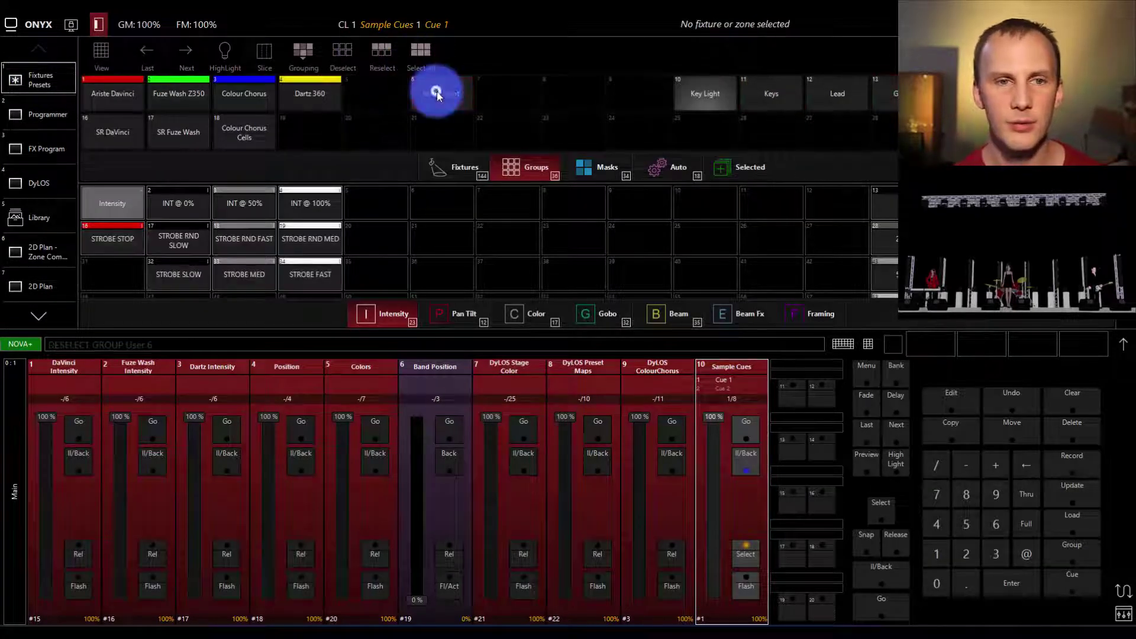
click(1056, 548)
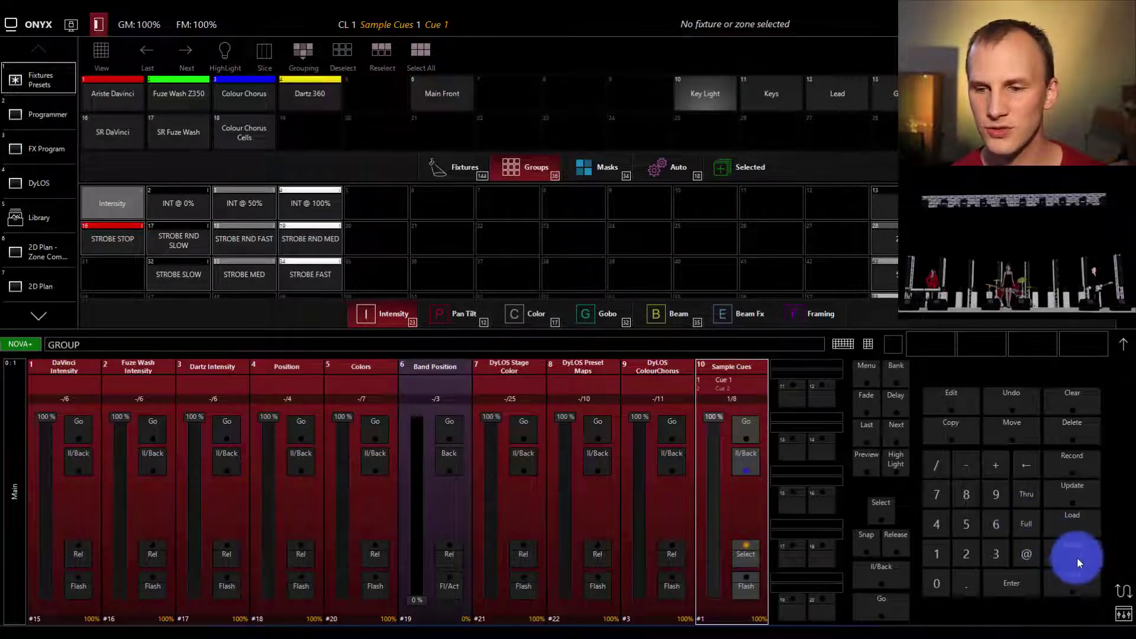
click(996, 524)
click(1003, 587)
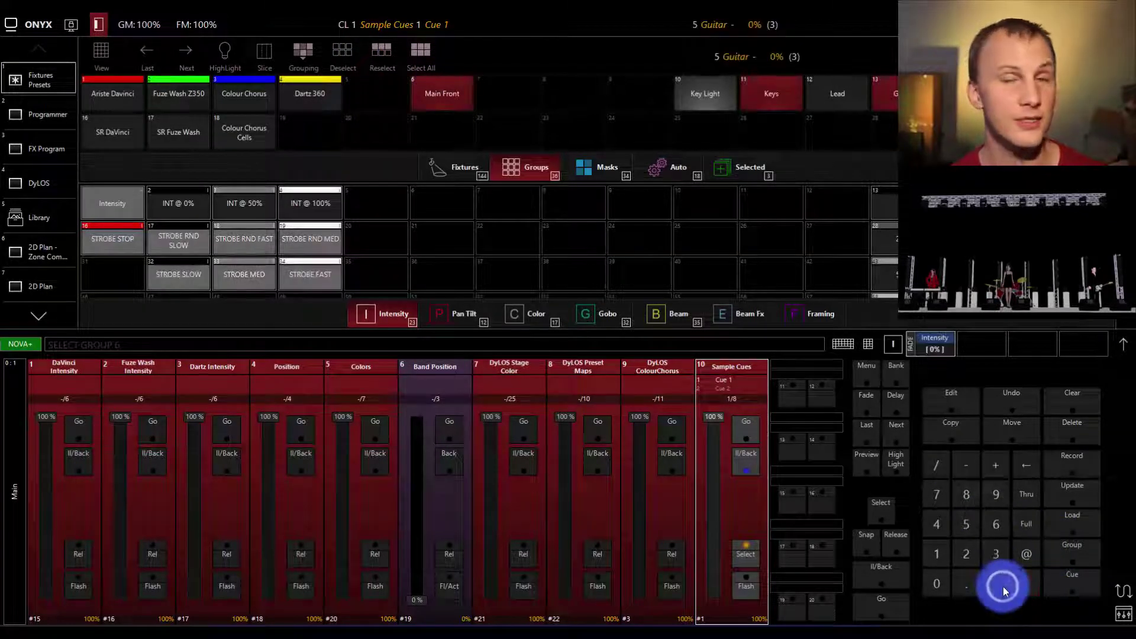
Step: Add the Dartz 360 and Fuze Wash Z350 groups to the selection, remove Main Front, and deselect every group
click(499, 129)
click(300, 105)
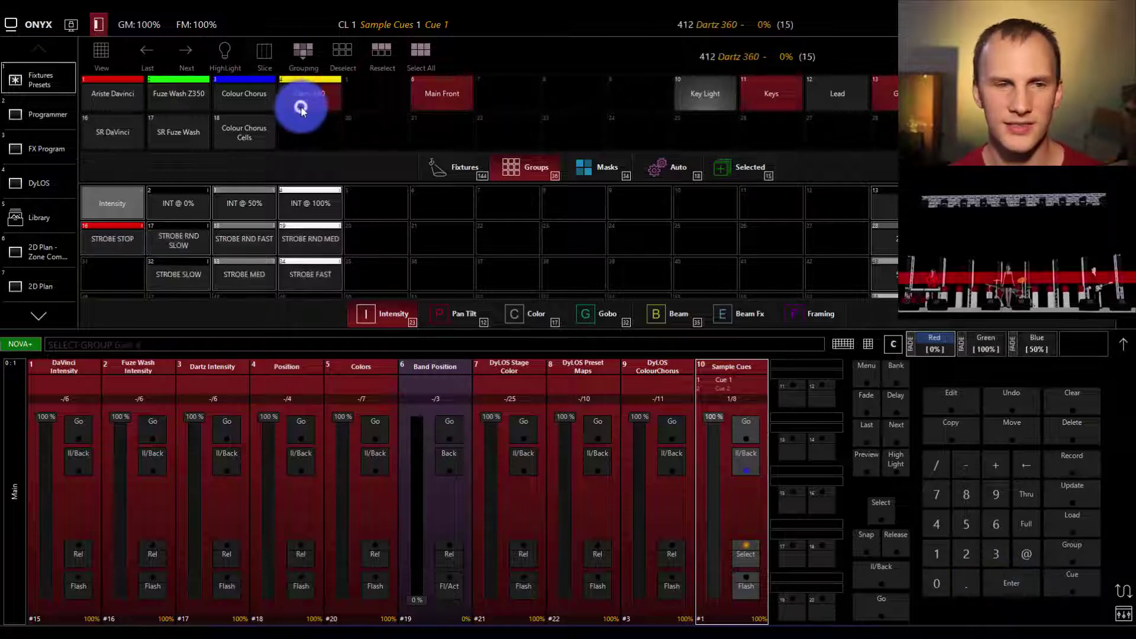
click(157, 99)
click(465, 98)
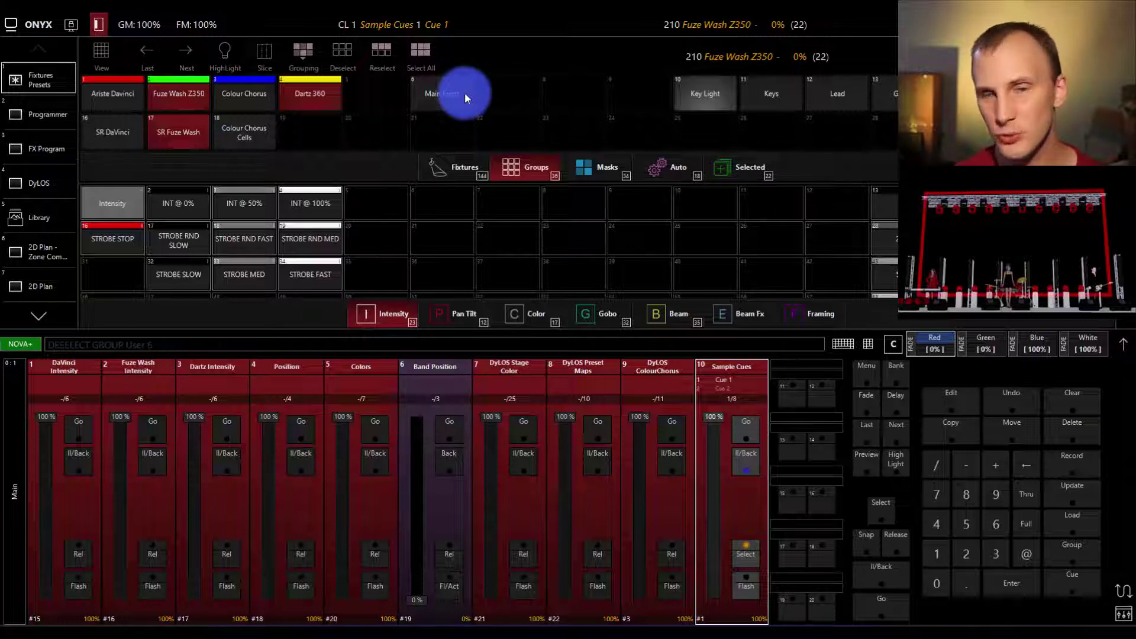
click(229, 102)
click(195, 98)
click(249, 93)
click(287, 94)
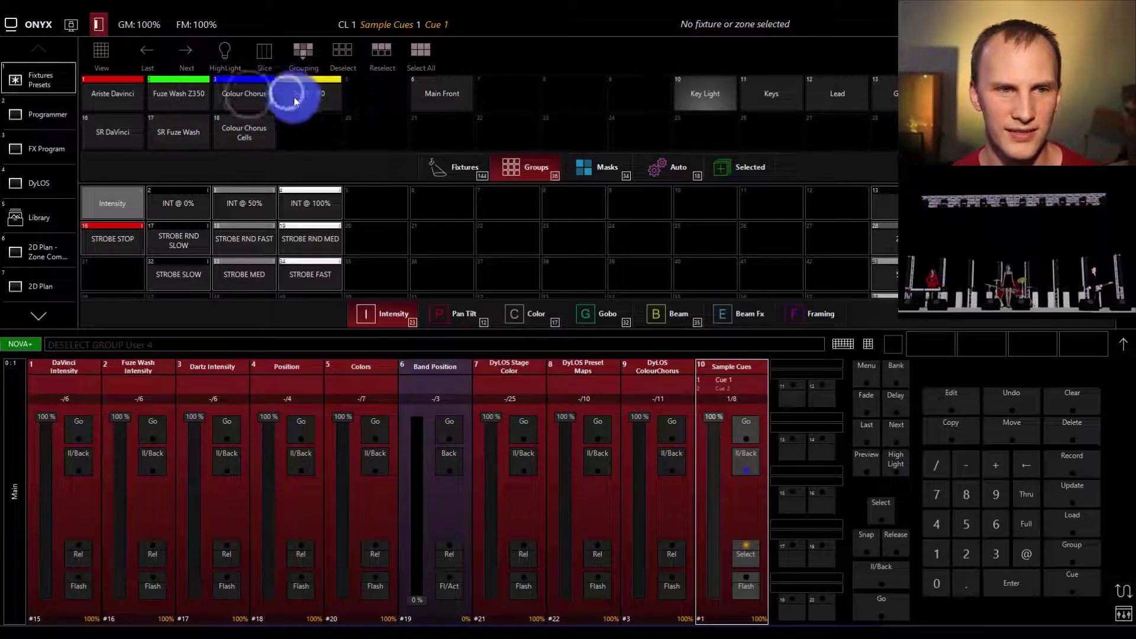
Step: Select the Dartz 360 and Fuze Wash Z350 groups and drop Dartz 360 from the selection
click(299, 97)
click(185, 100)
click(298, 99)
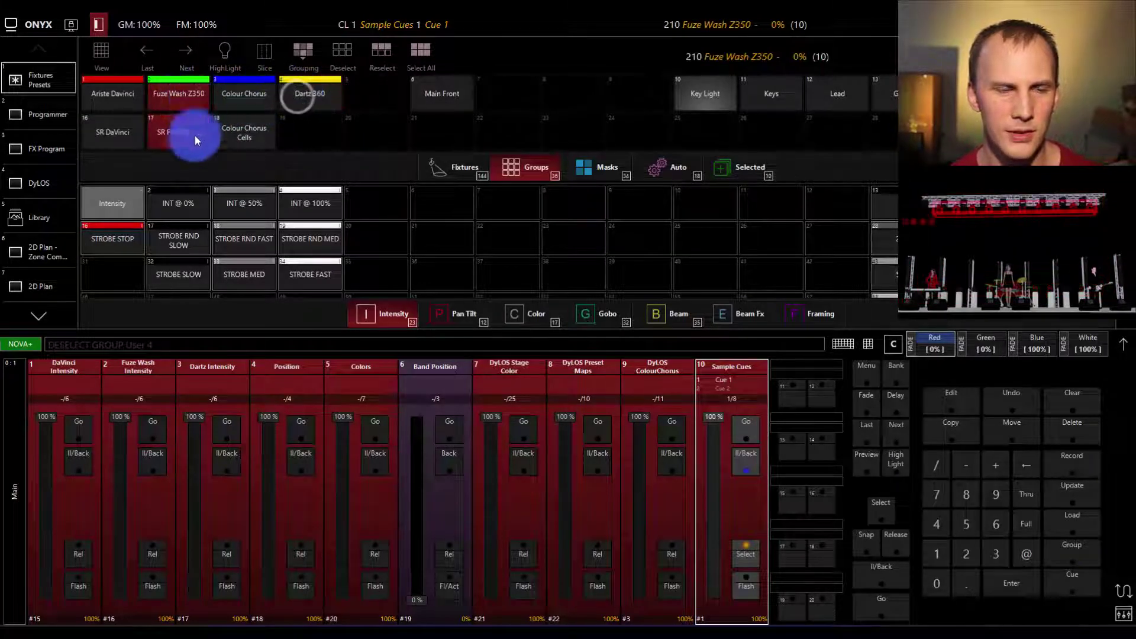
Step: Look through the group rows and collapse the playback faders and keypad to show the full groups grid
scroll(187, 134, down, 1)
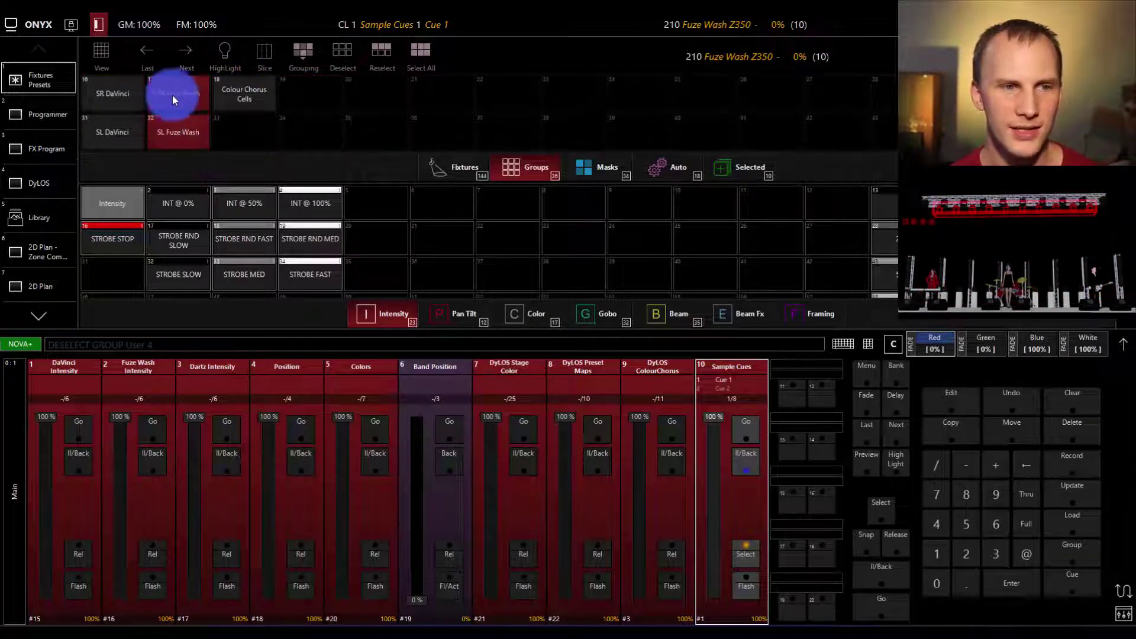
scroll(177, 101, up, 1)
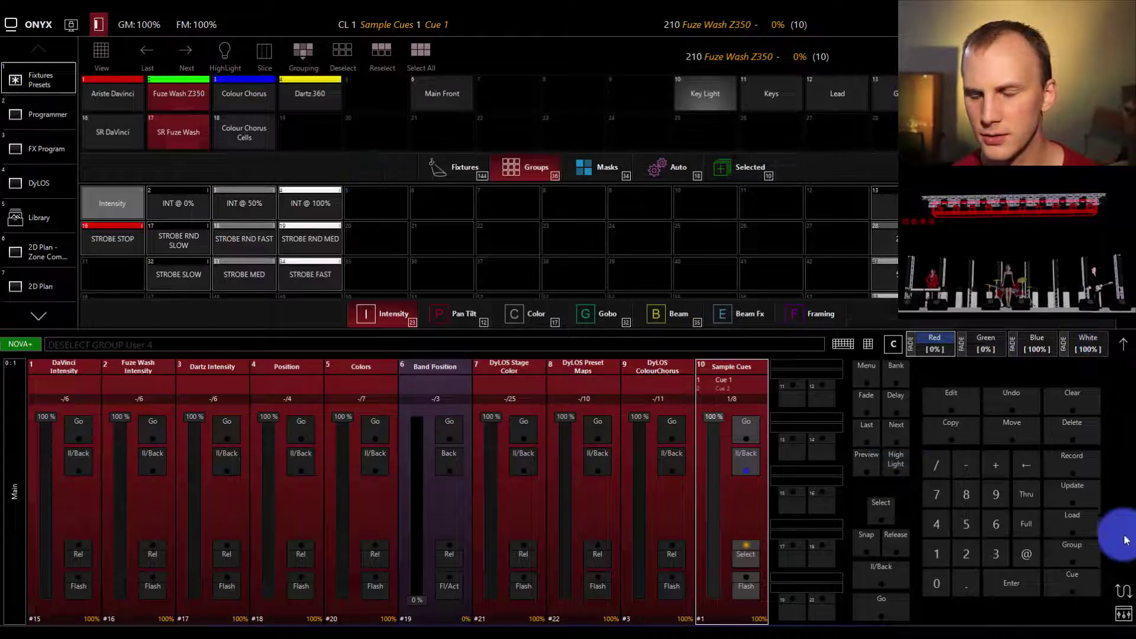
click(1123, 614)
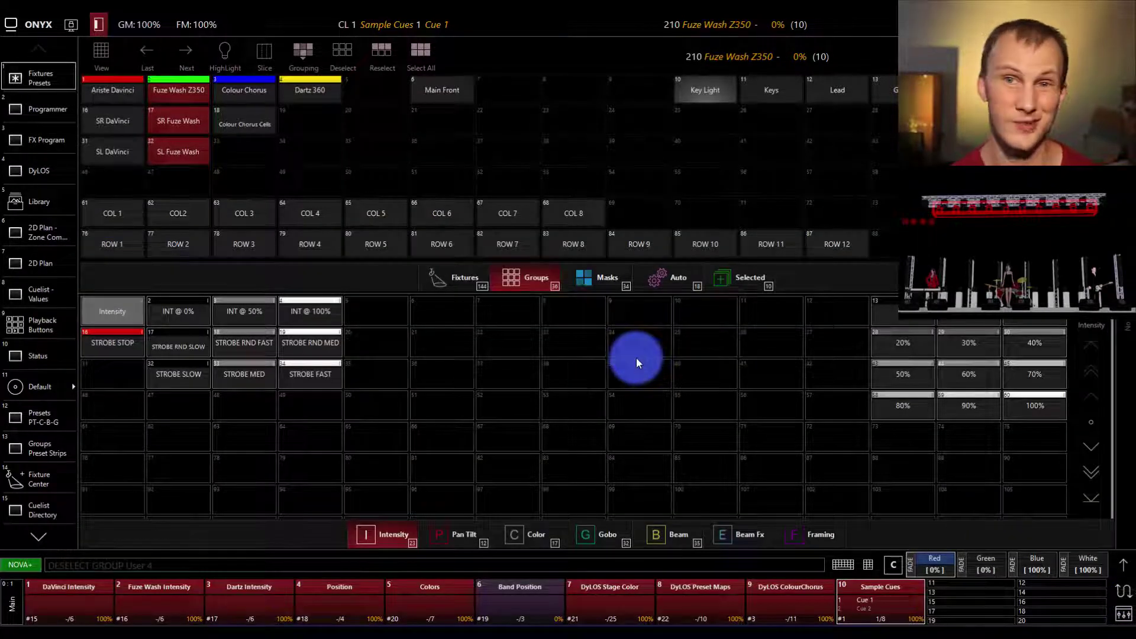
Step: Toggle the Fuze Wash Z350 group off and on, and remove the SR and SL Fuze Wash groups from the selection in turn
click(179, 98)
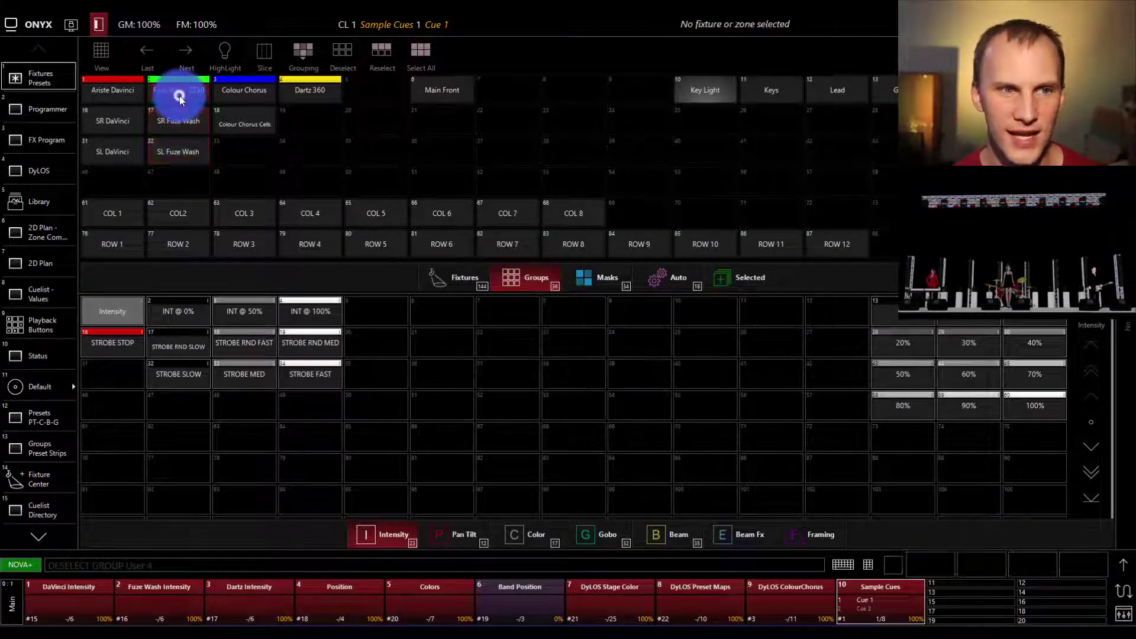
click(179, 99)
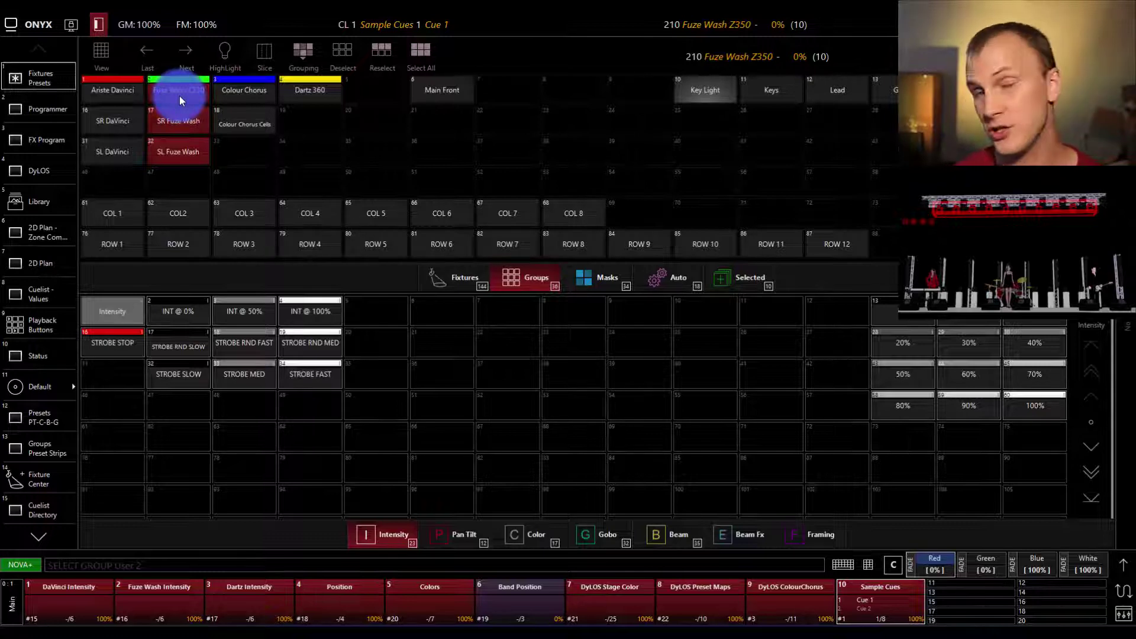
click(181, 121)
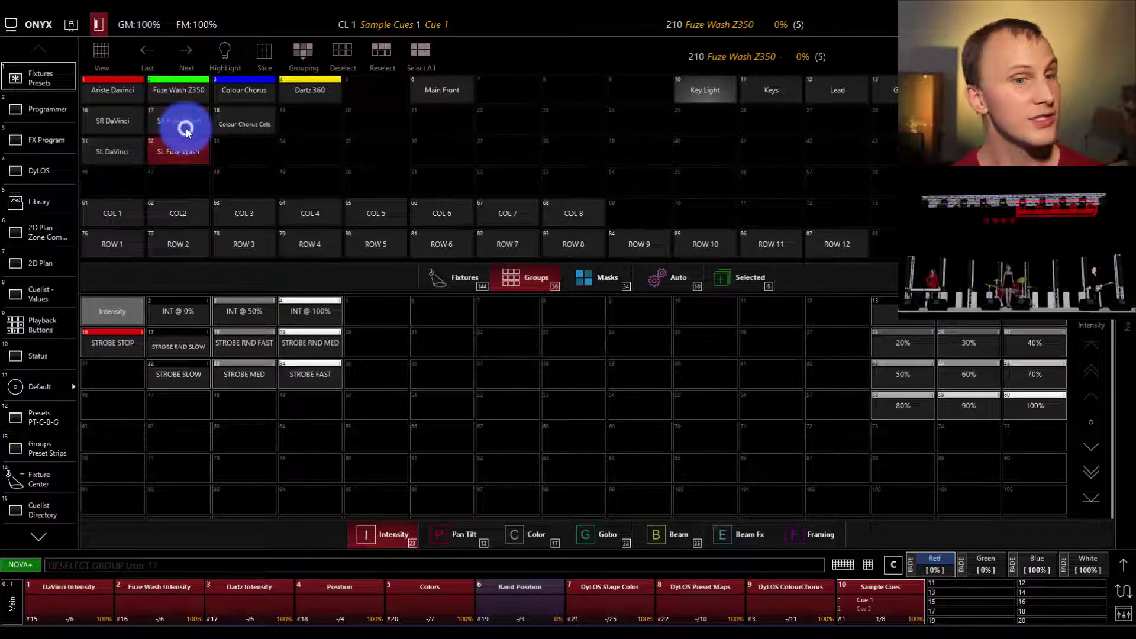
click(181, 91)
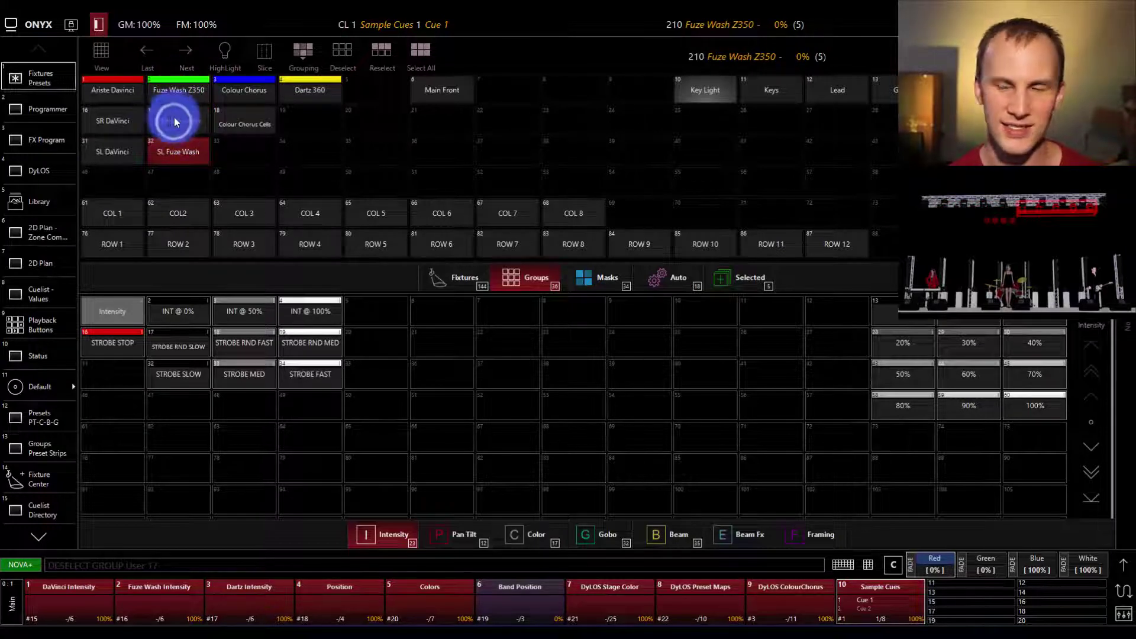
click(172, 149)
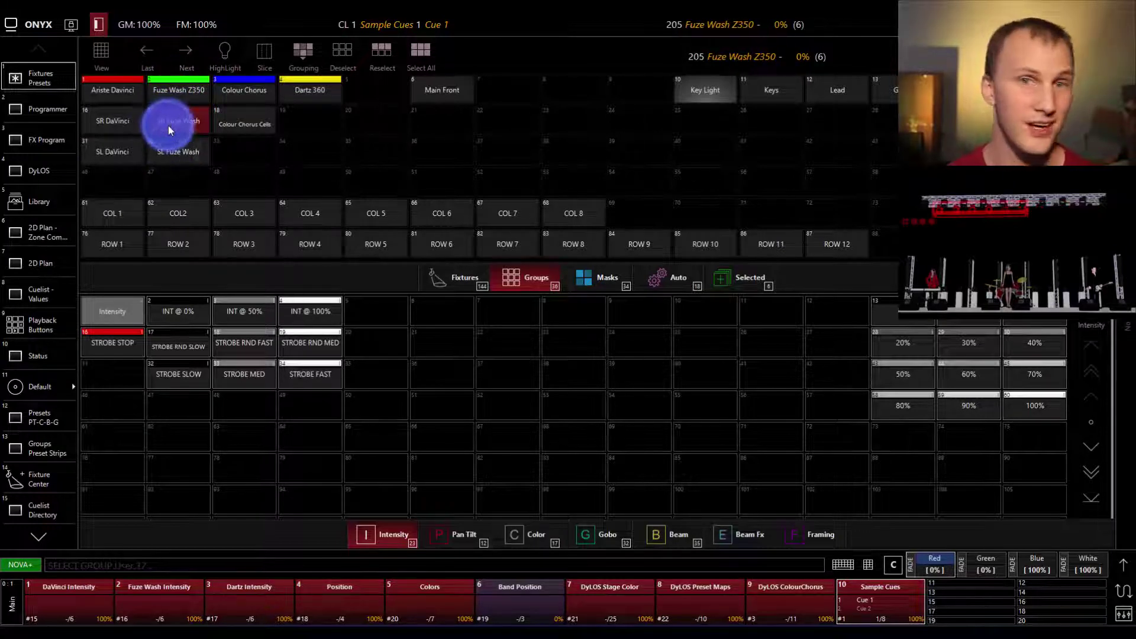
click(168, 127)
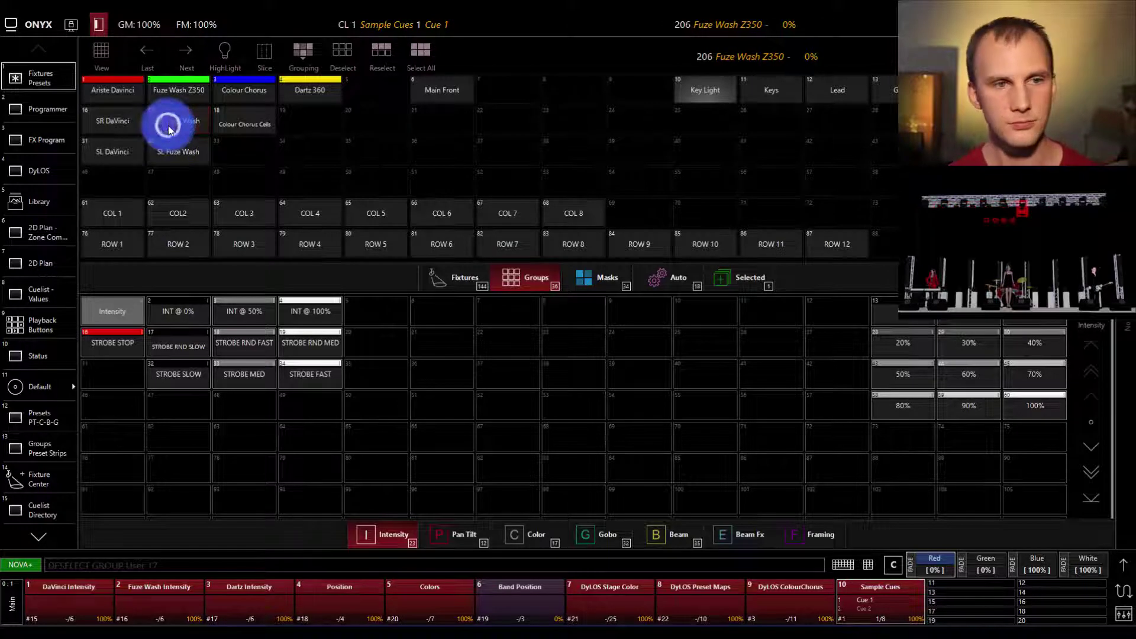
Step: Select the Fuze Wash Z350 group without SL Fuze Wash, and set the intensity of the remaining SR Fuze Wash fixtures to Full
click(183, 90)
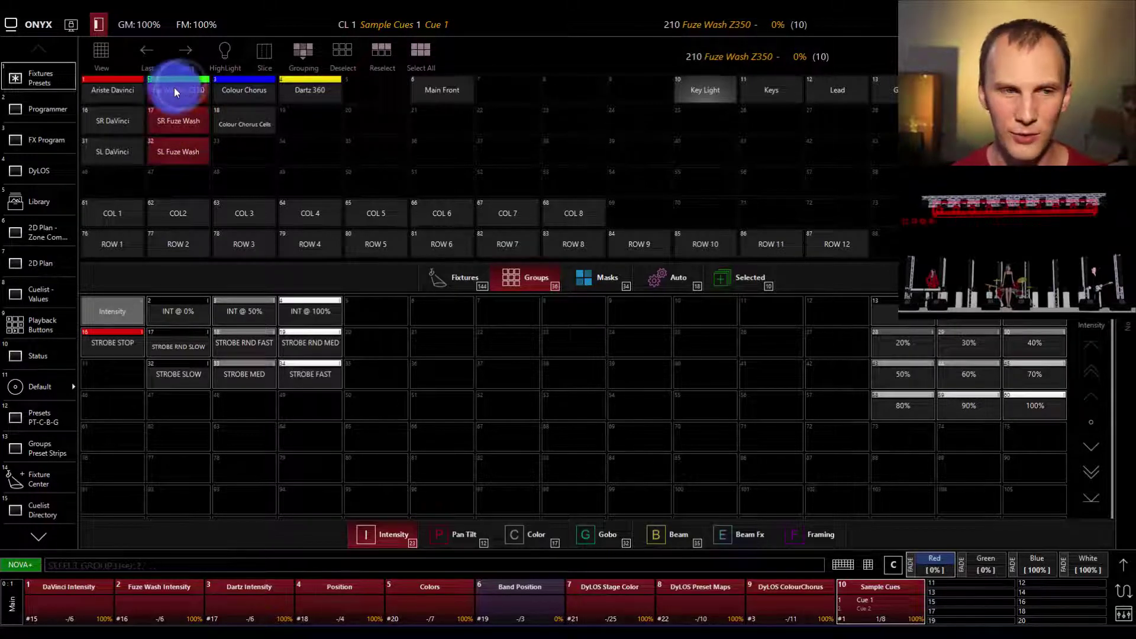
click(169, 159)
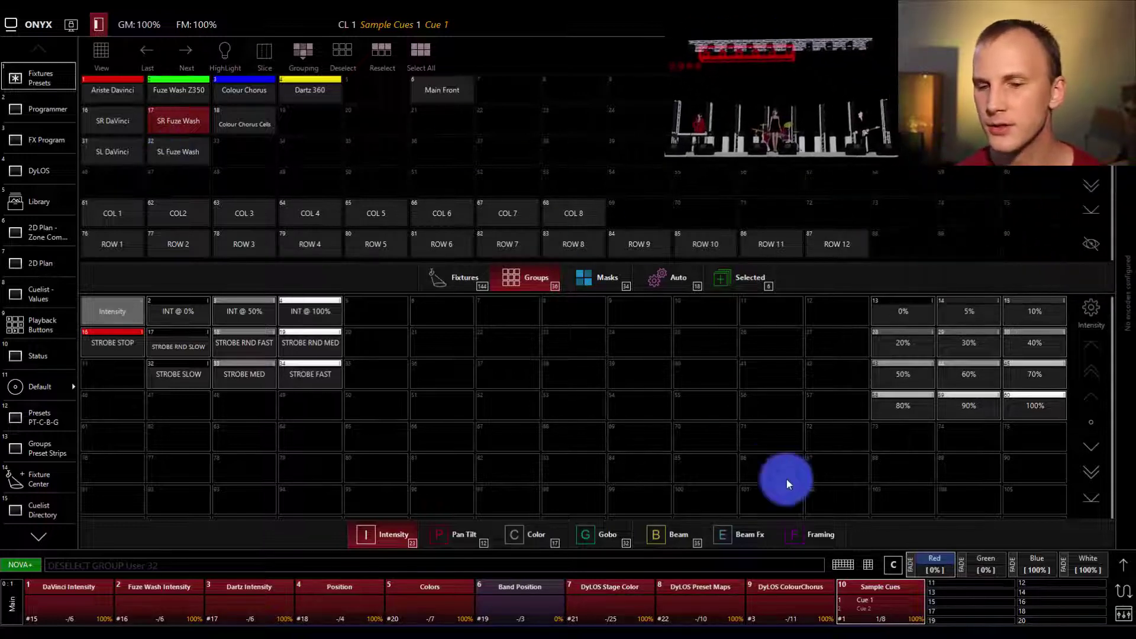
click(1129, 568)
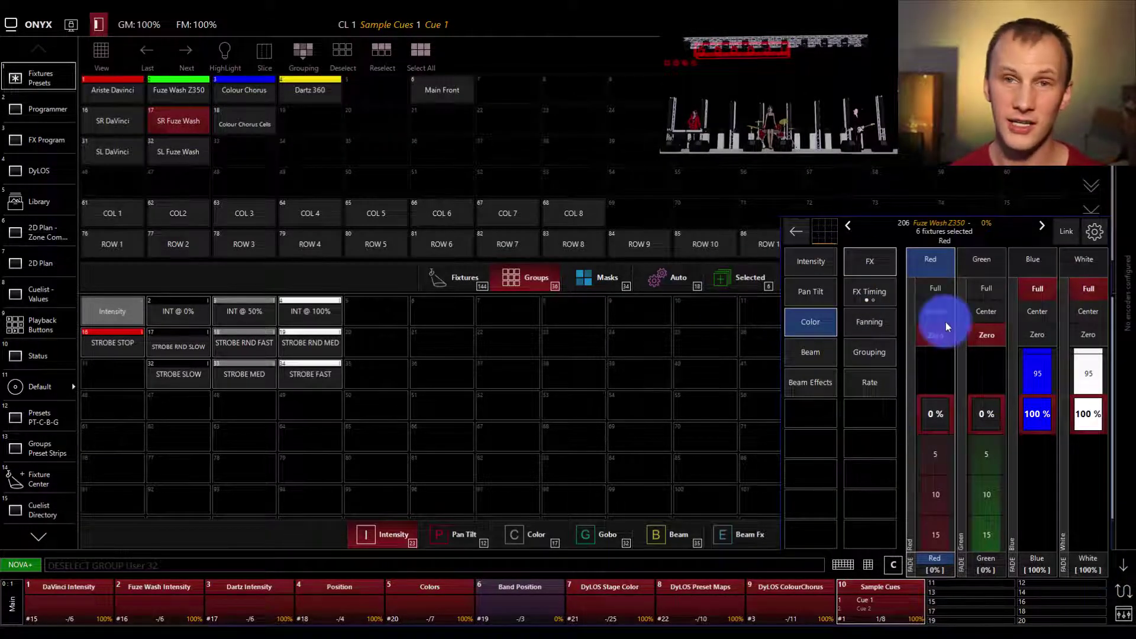
click(809, 263)
click(935, 286)
click(935, 286)
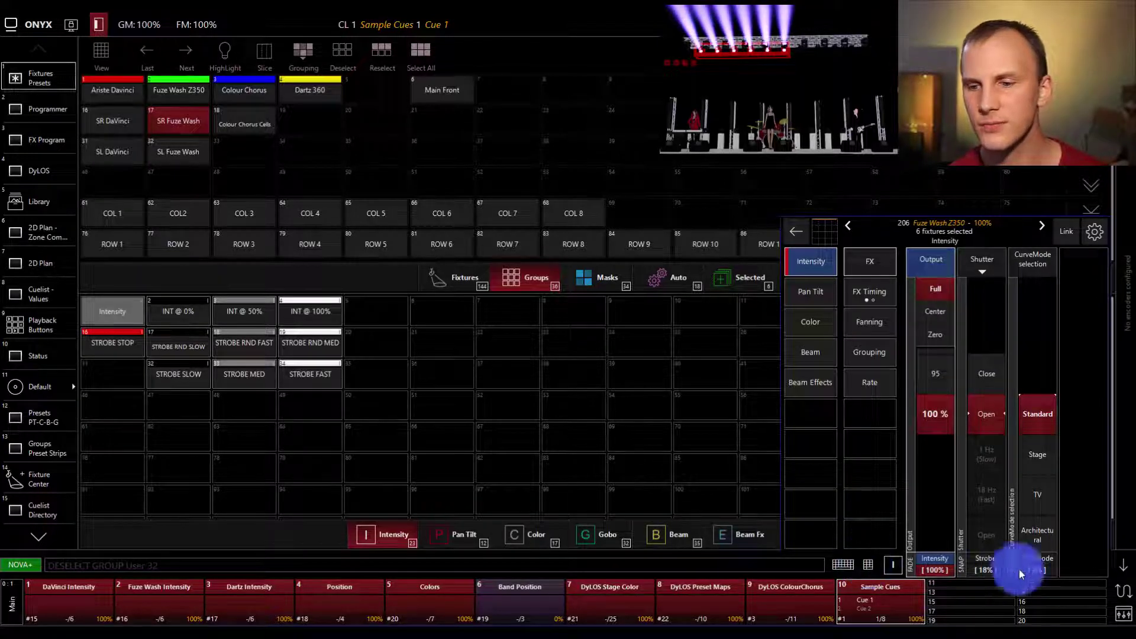
Step: Restore the playback faders and keypad and start the Clear command for the programmer
click(1123, 613)
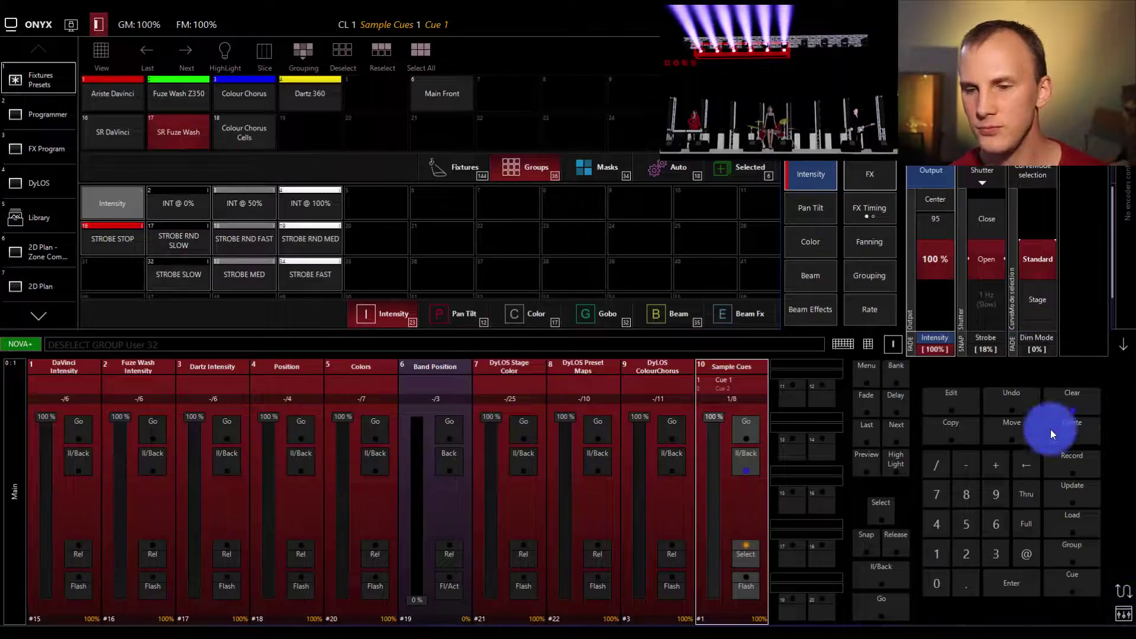
click(1065, 399)
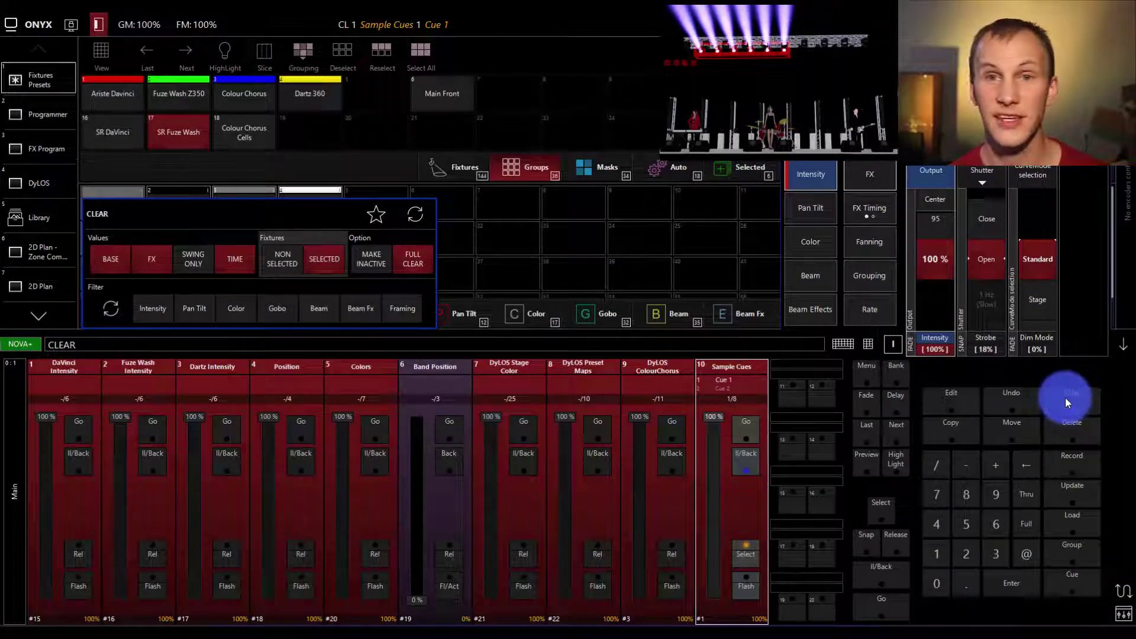